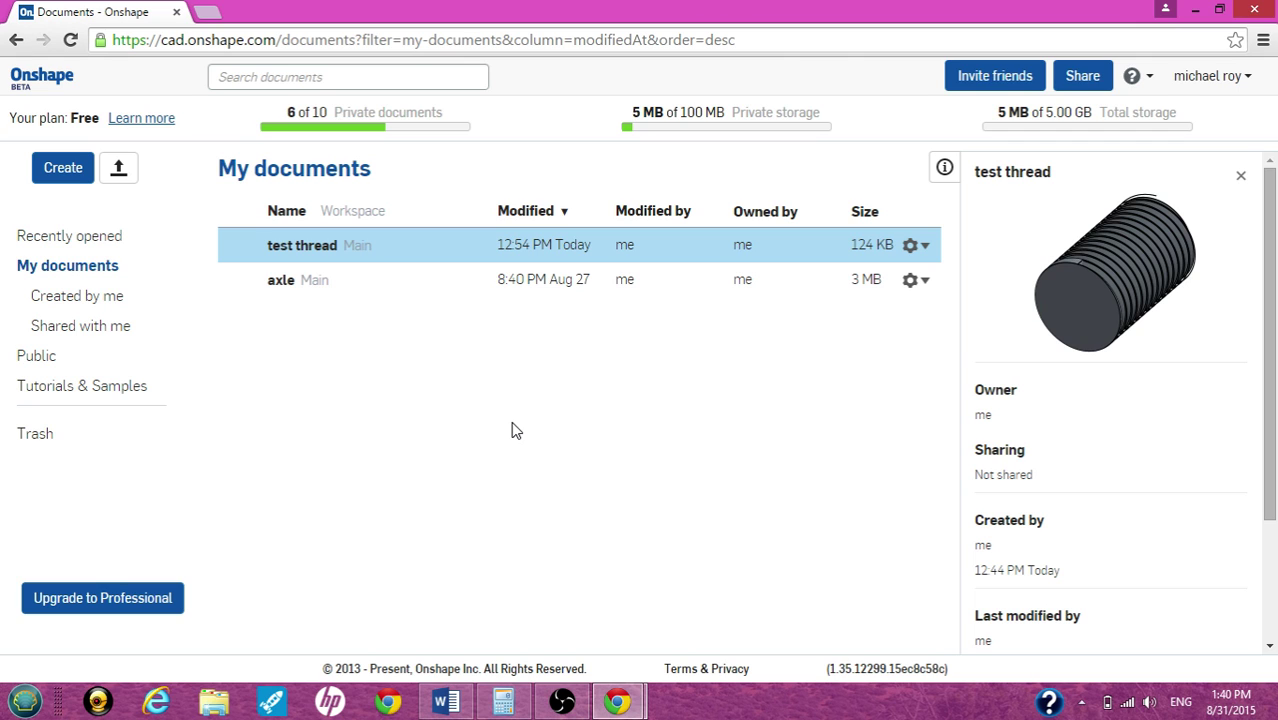
Create a new private document named 'simple thread'.
left_click(63, 170)
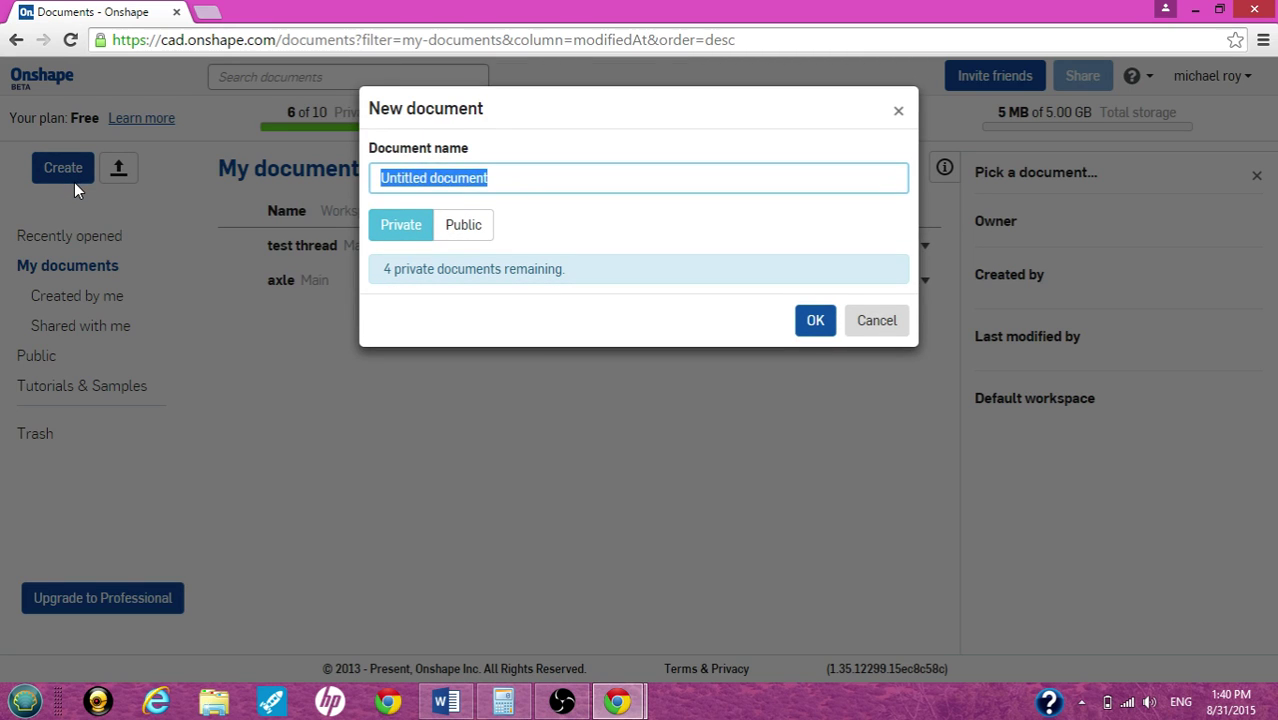
type("simple thread")
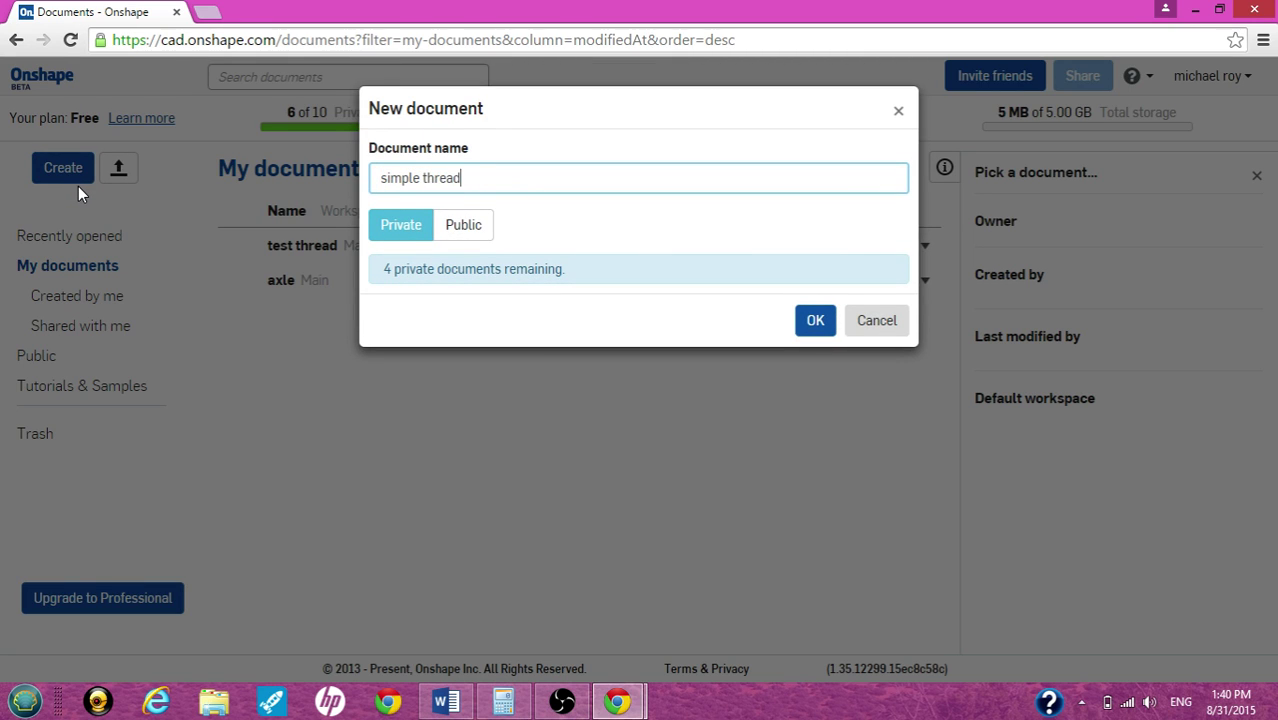
key("Return")
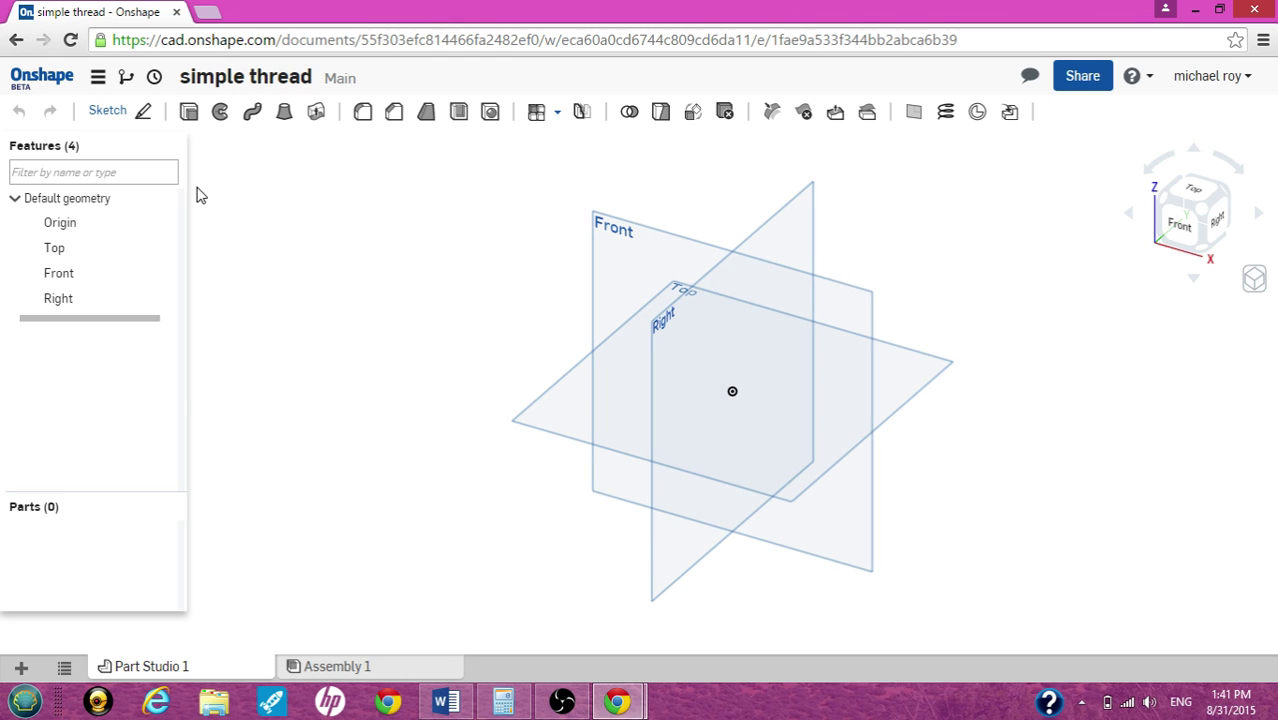
Start a sketch on the Front plane and draw a circle centred on the origin.
left_click(110, 112)
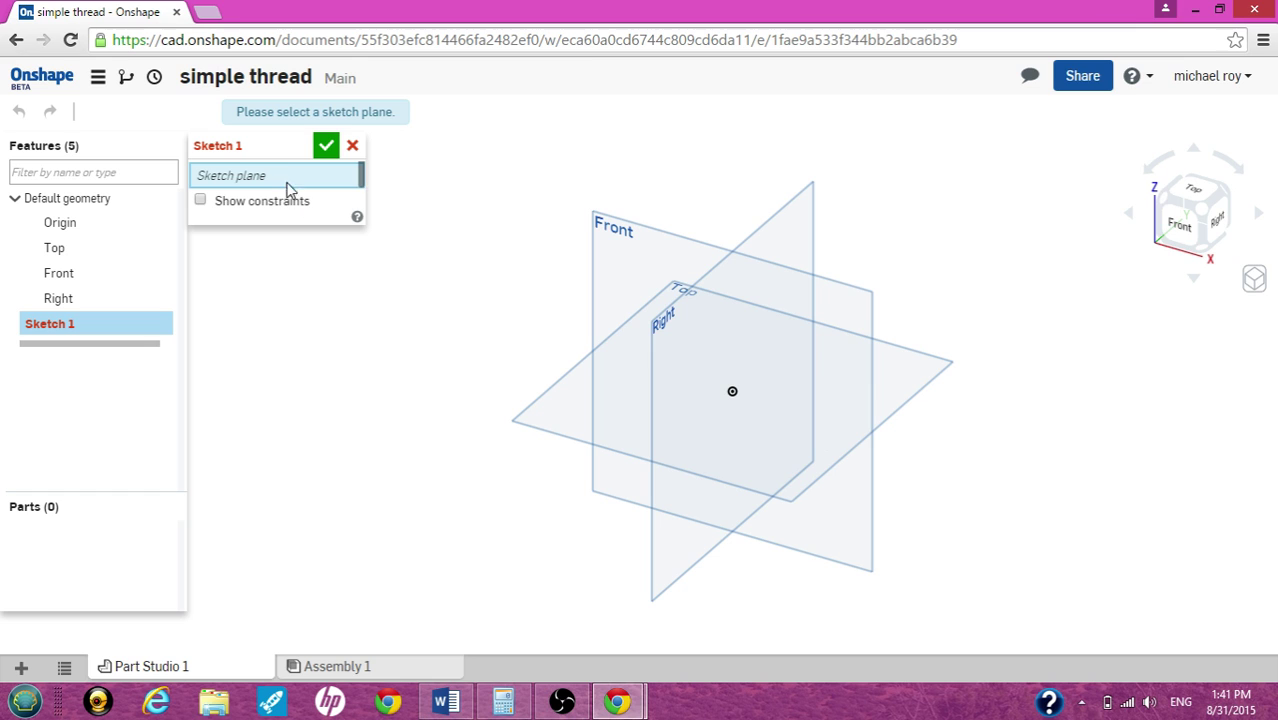
left_click(639, 257)
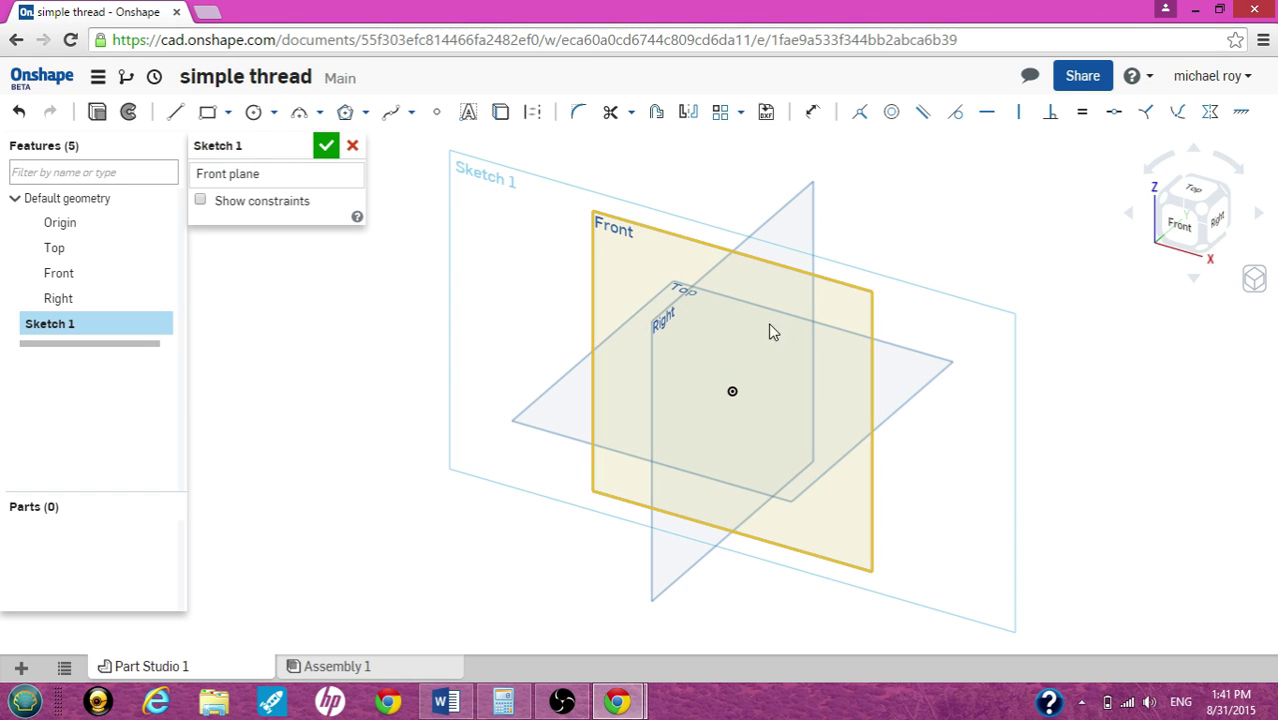
left_click(253, 116)
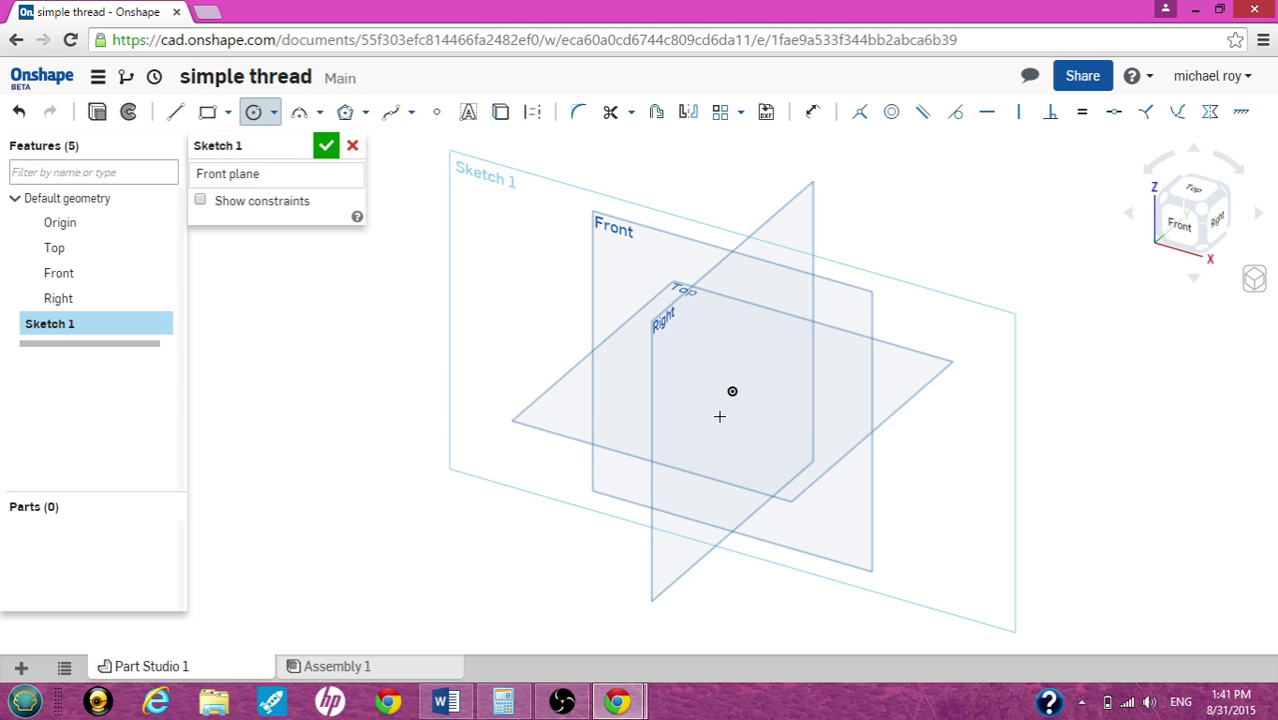
left_click(732, 391)
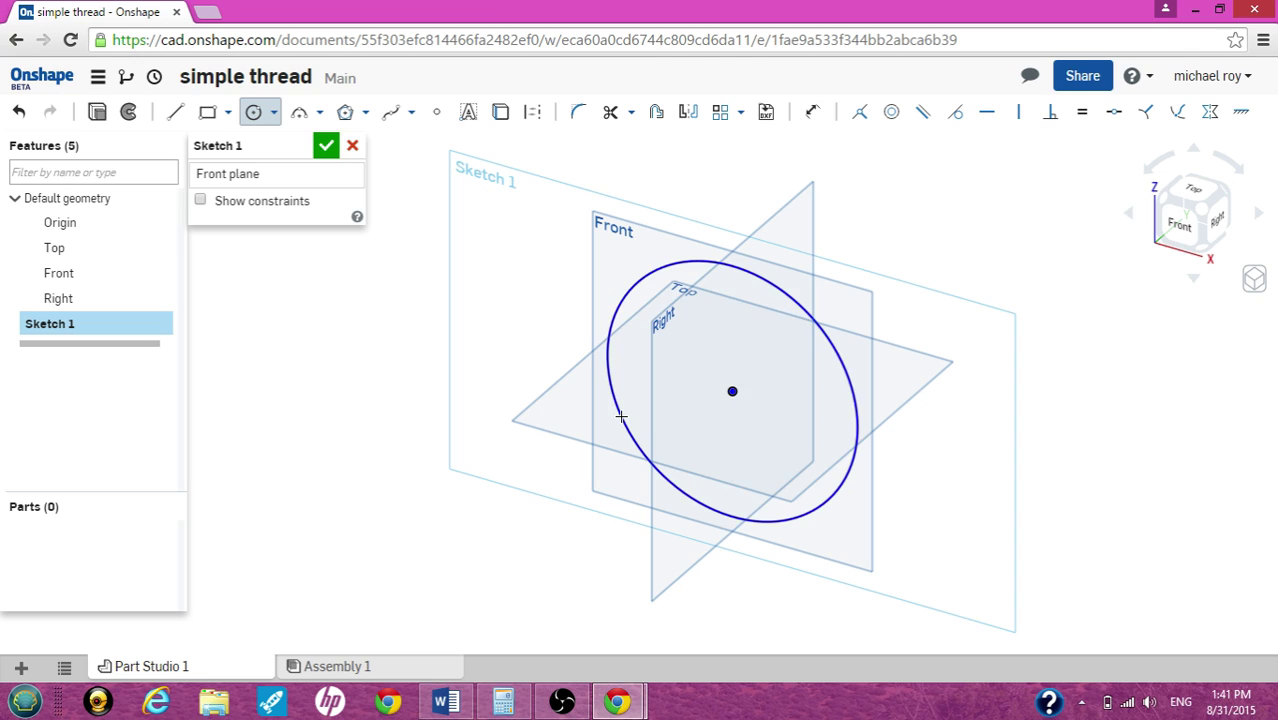
left_click(621, 416)
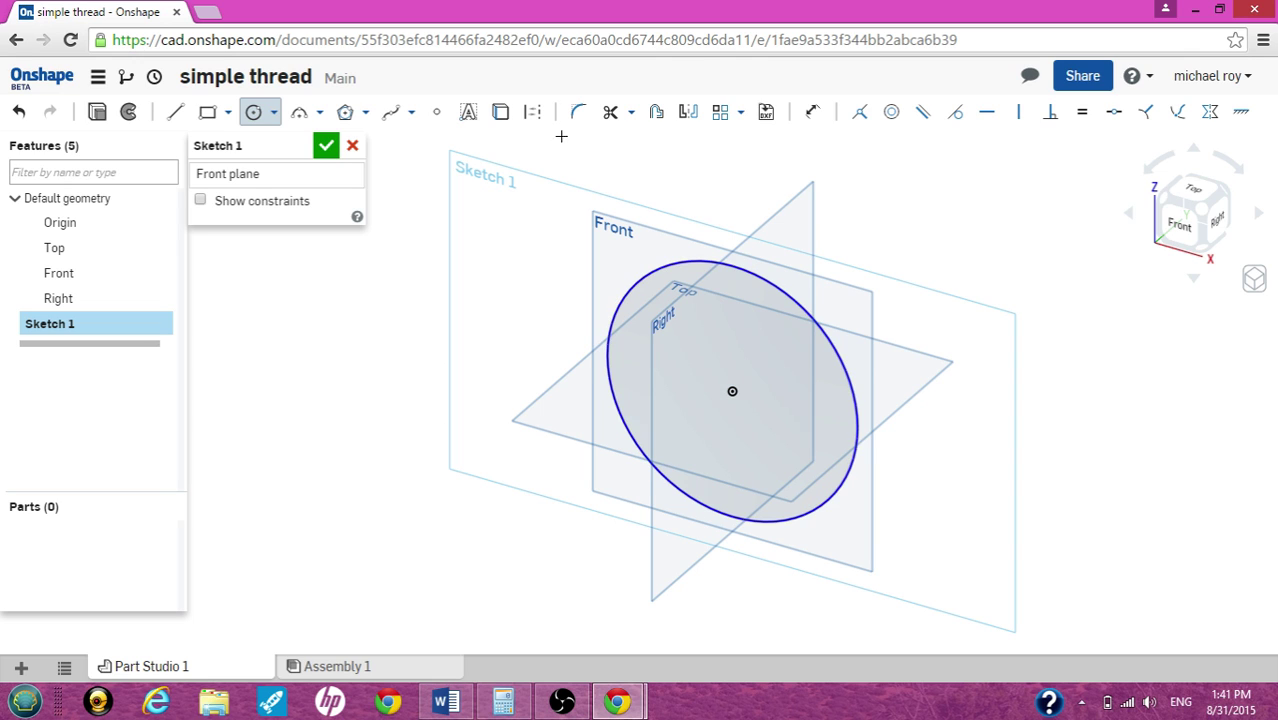
Dimension the circle's diameter to 5.
left_click(812, 112)
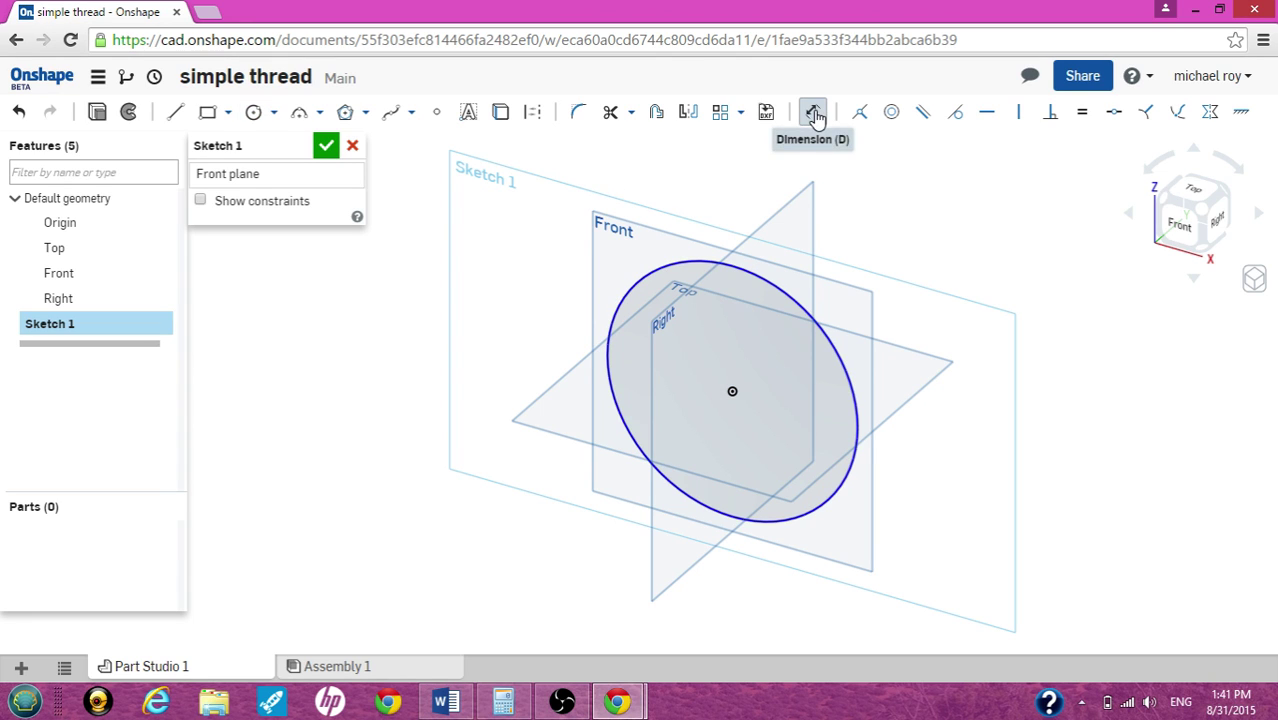
left_click(650, 274)
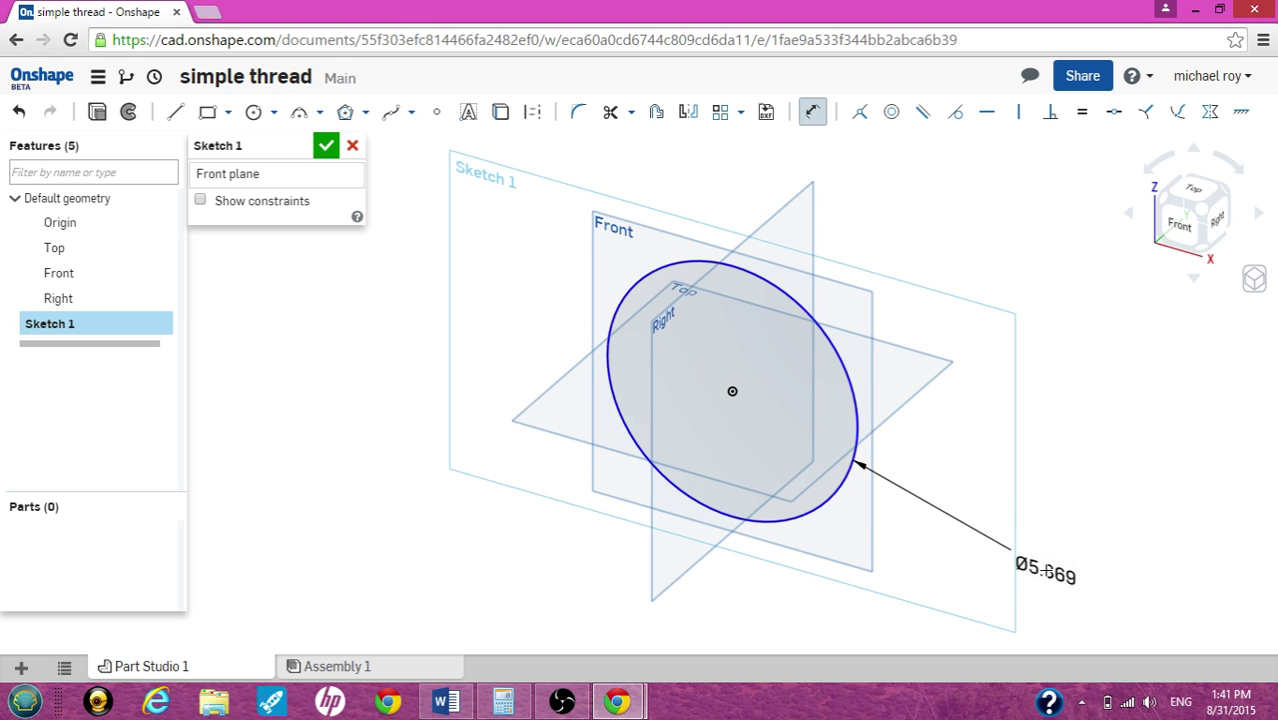
left_click(1045, 570)
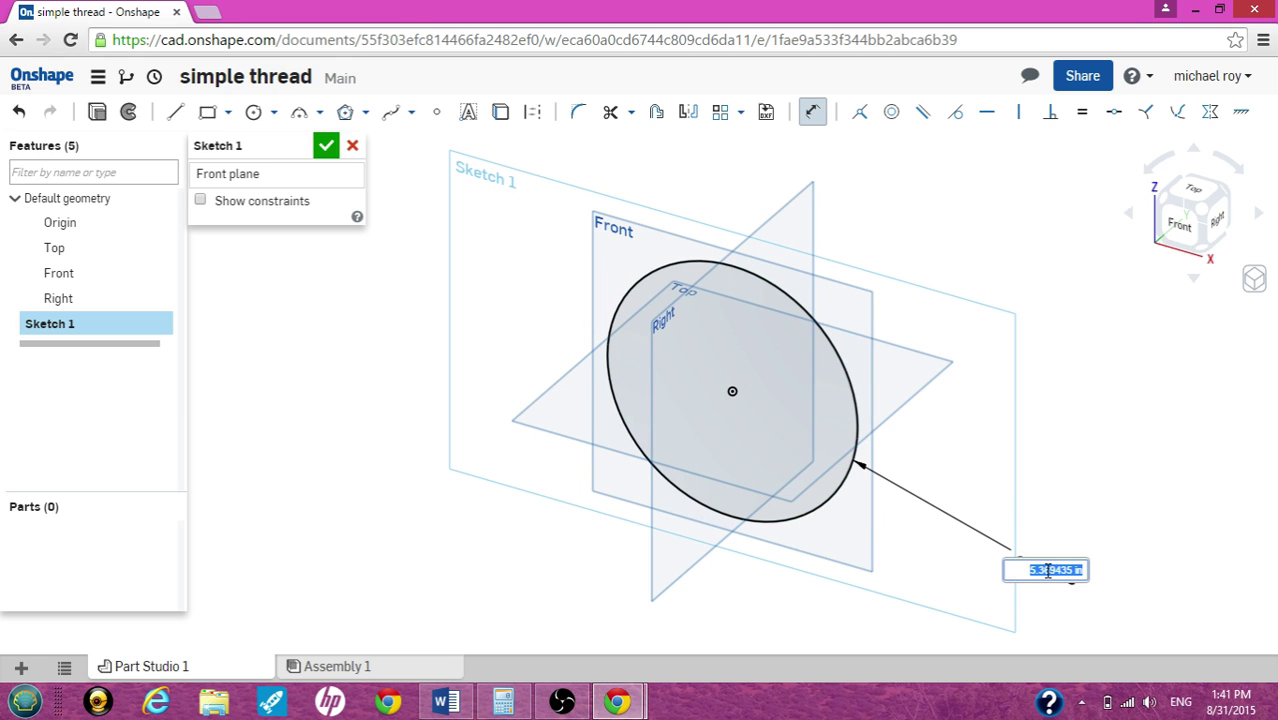
type("5.0")
key("Return")
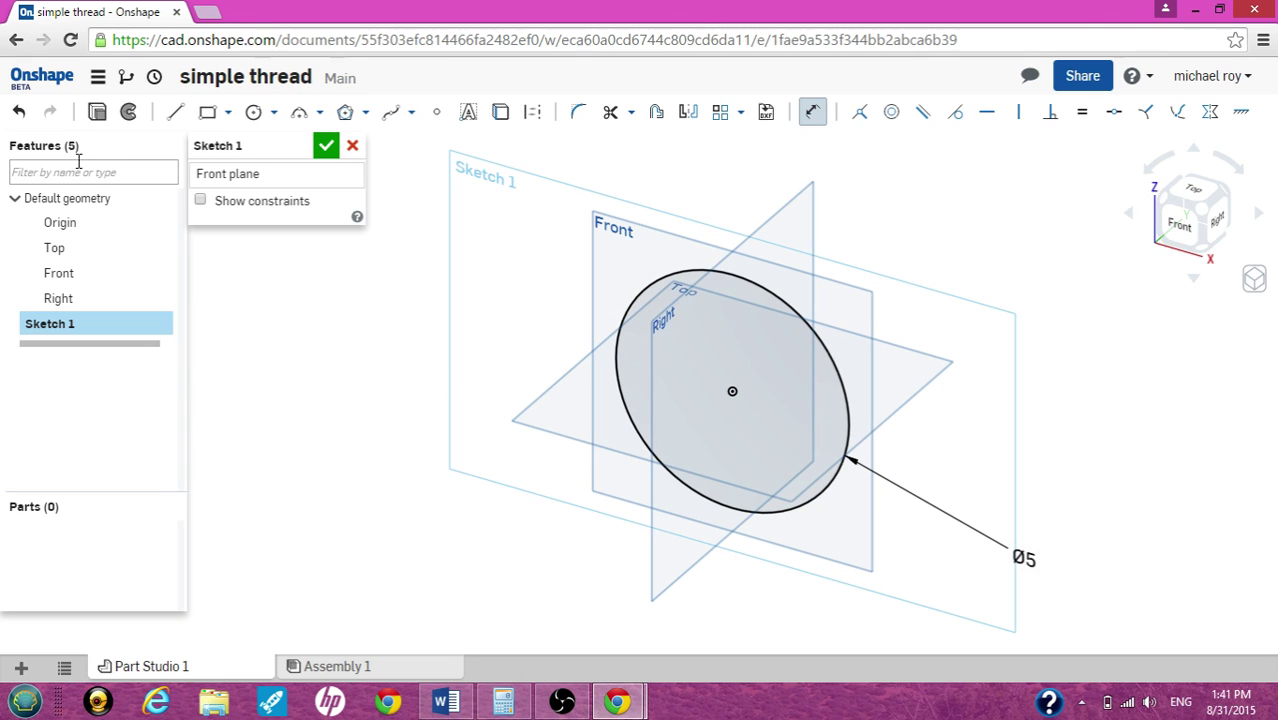
Extrude Sketch 1 as a new solid, blind to a depth of 10 in.
left_click(97, 113)
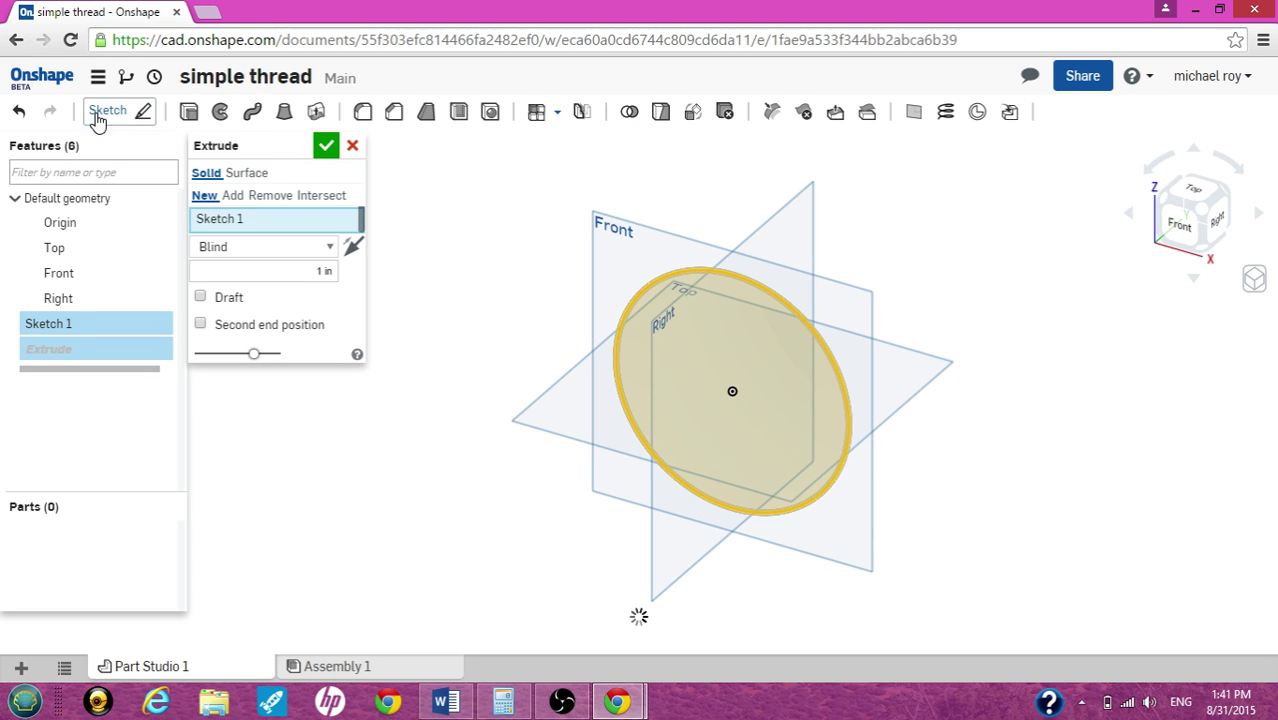
left_click(295, 270)
type("10")
key("Return")
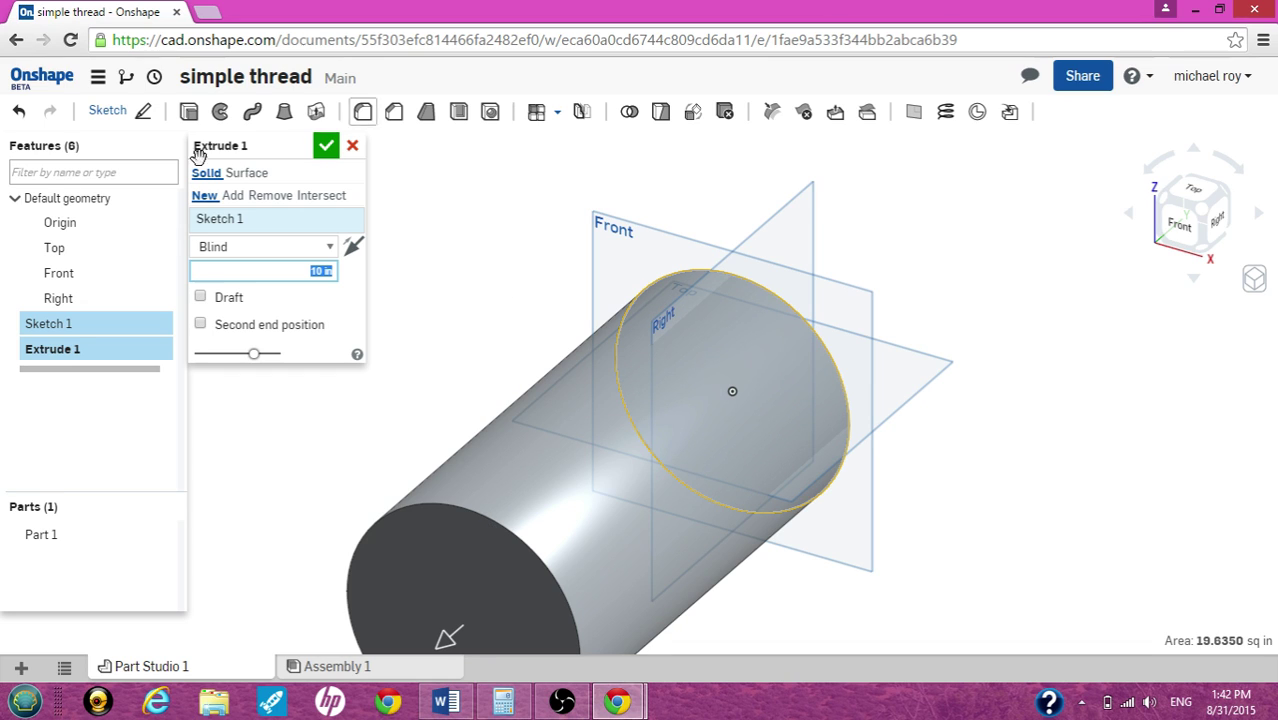
Accept the extrude and add a Turns-defined helix of 10 turns on the cylinder face.
left_click(945, 113)
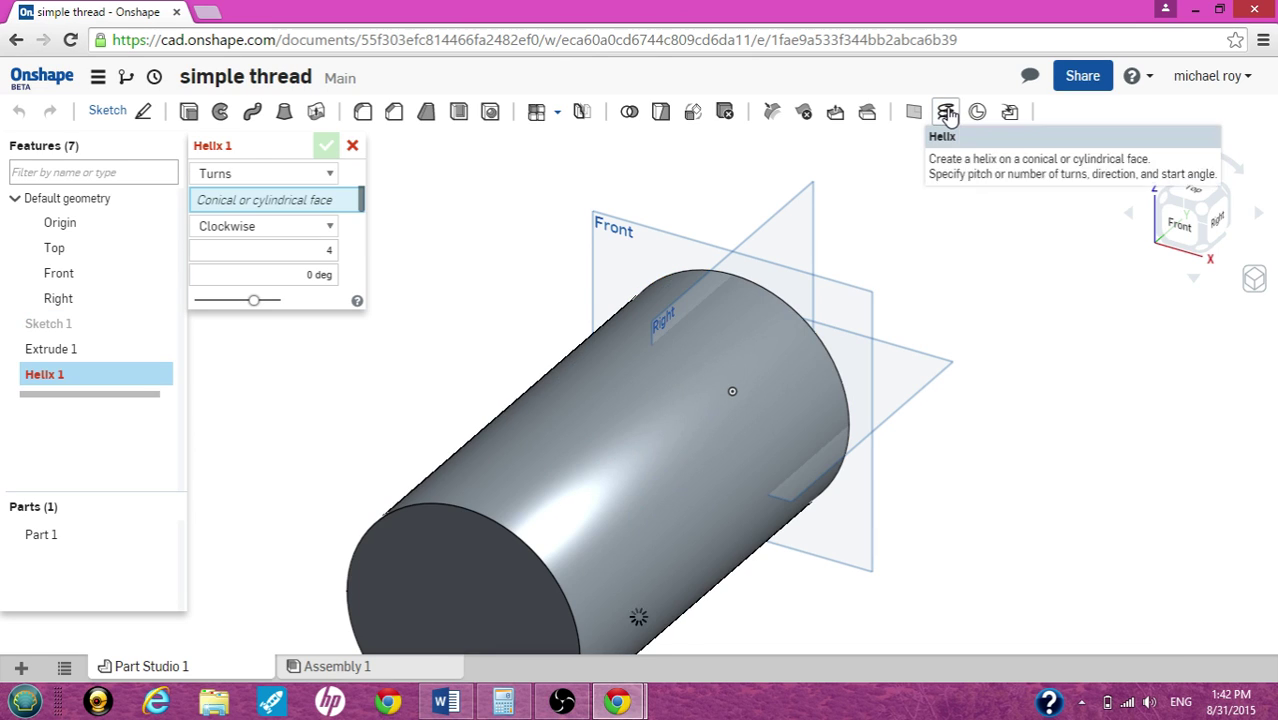
left_click(551, 441)
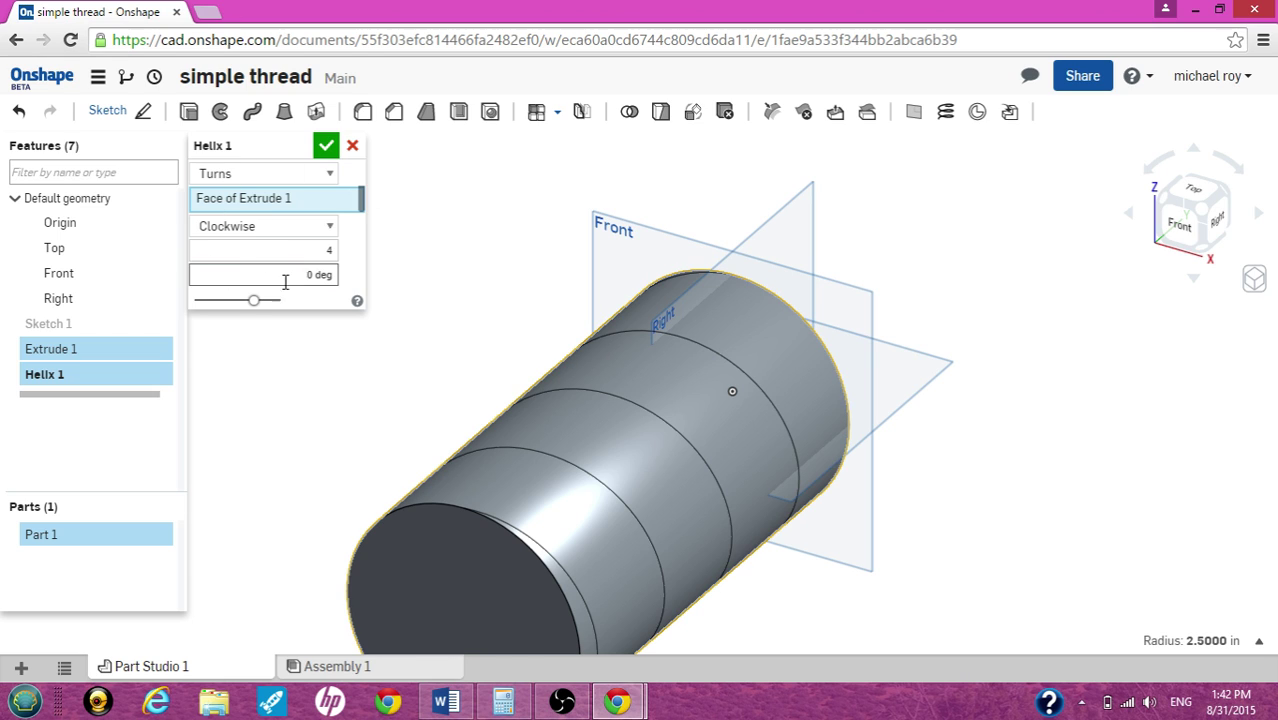
left_click(332, 176)
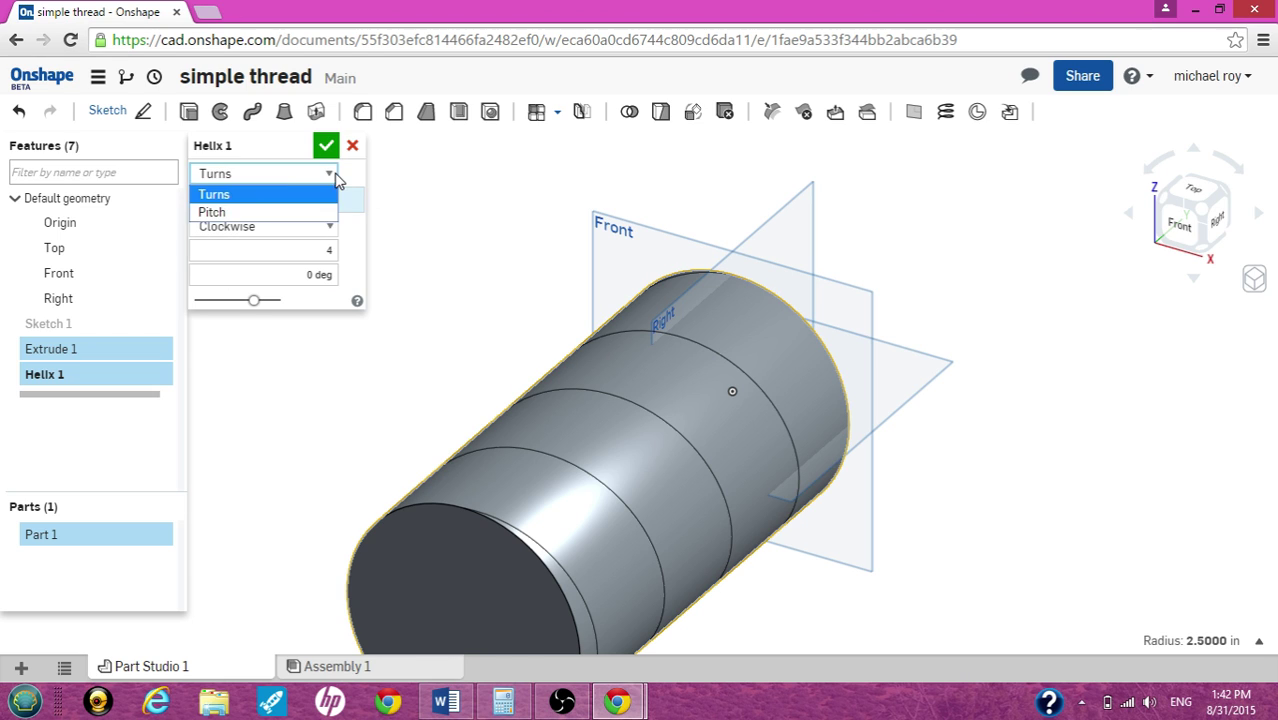
left_click(243, 196)
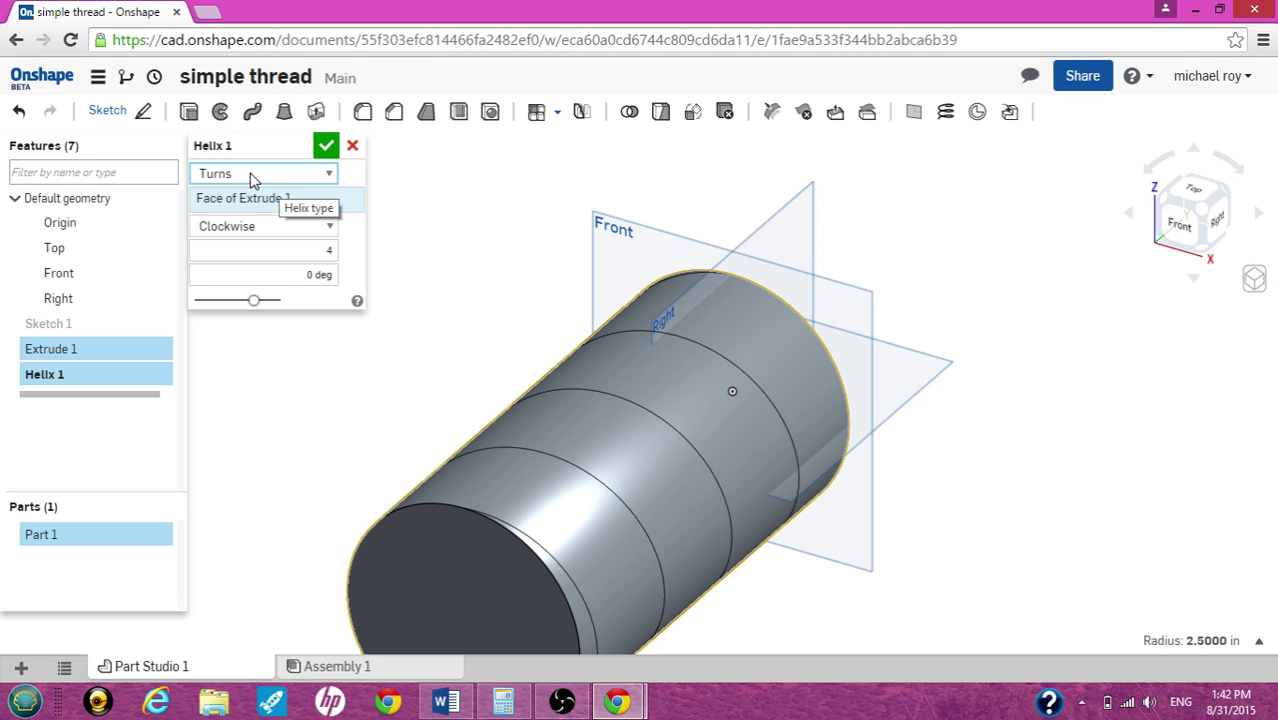
left_click(310, 250)
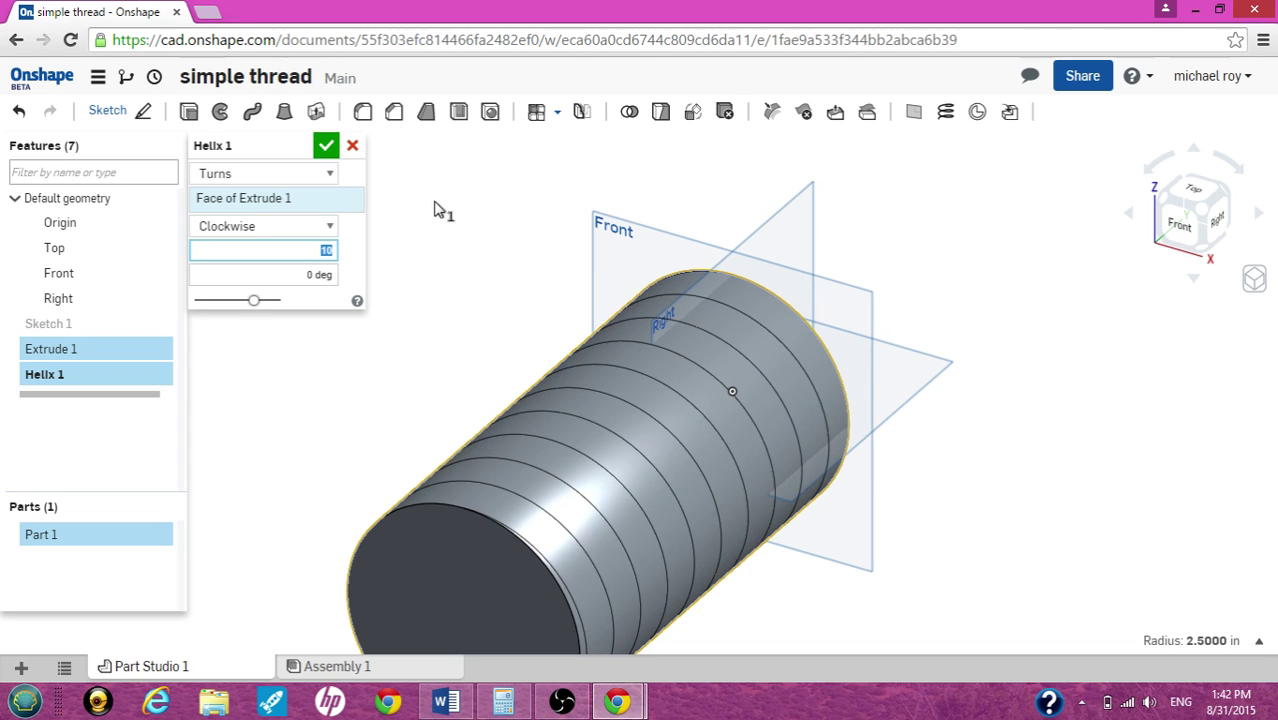
left_click(326, 147)
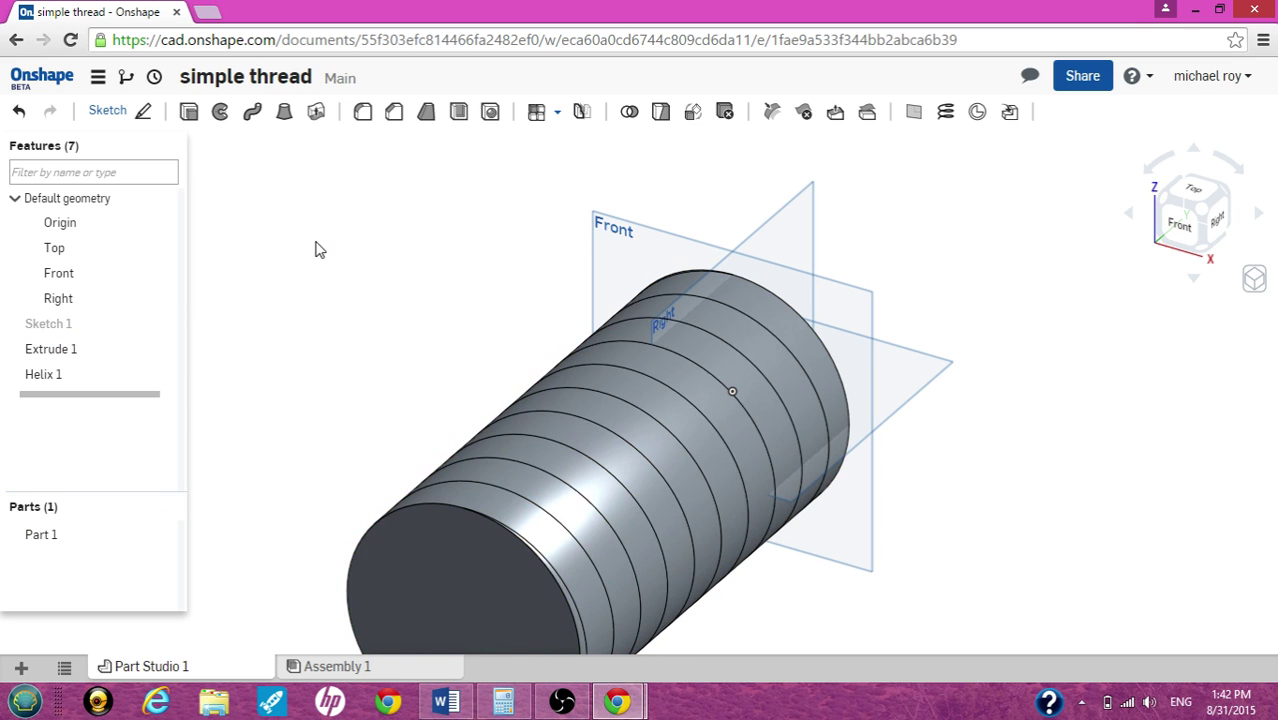
Open Sketch 2 on the Right plane, view it normal, and hide Part 1.
left_click(108, 114)
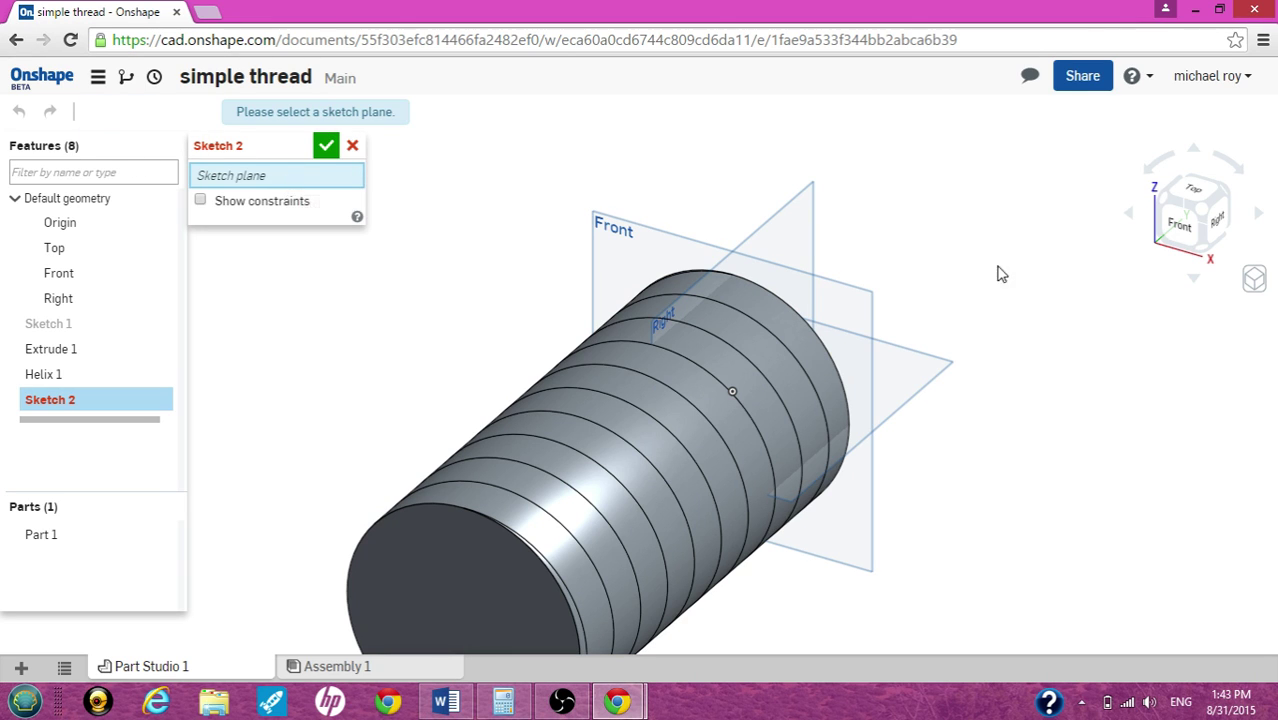
left_click(797, 244)
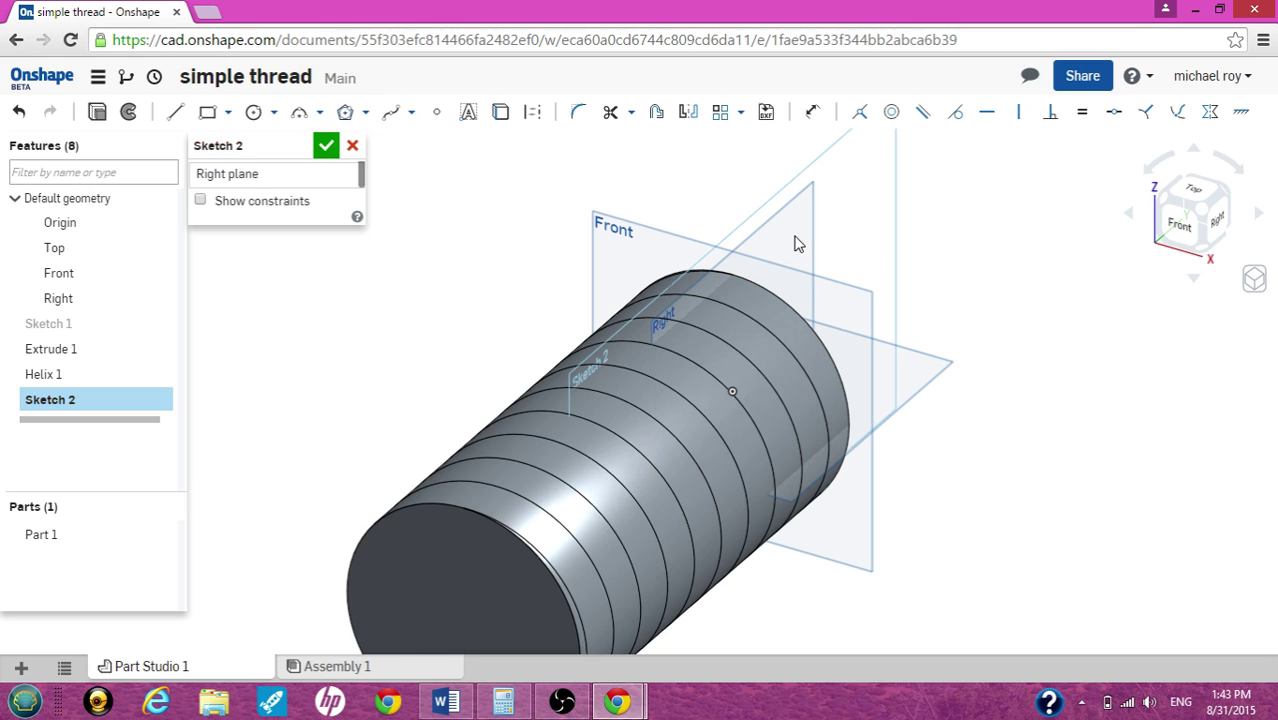
right_click(933, 243)
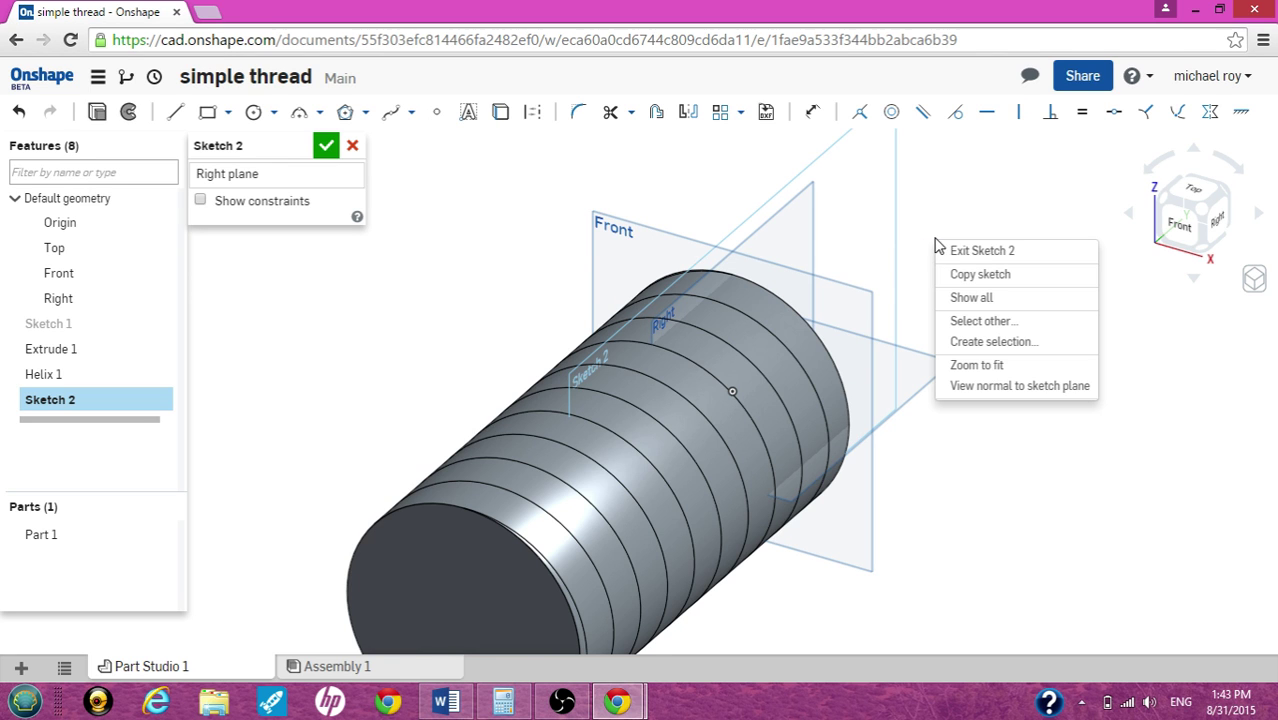
left_click(1000, 390)
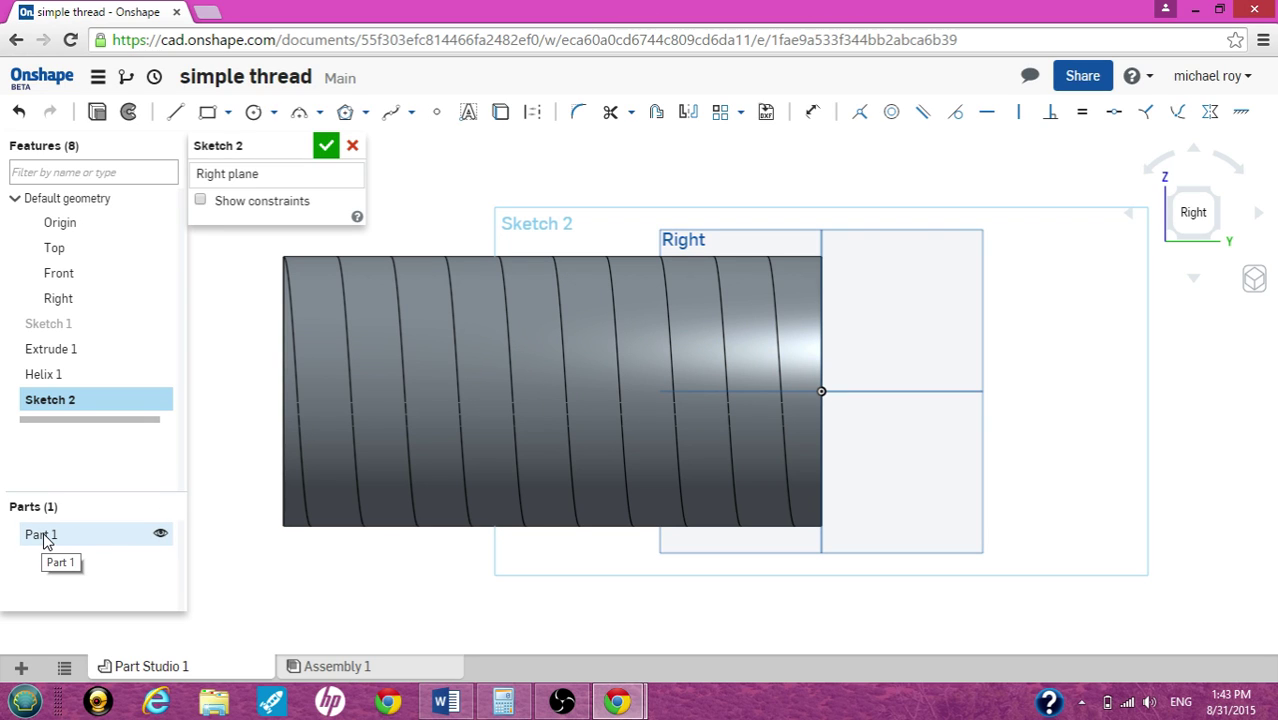
left_click(161, 538)
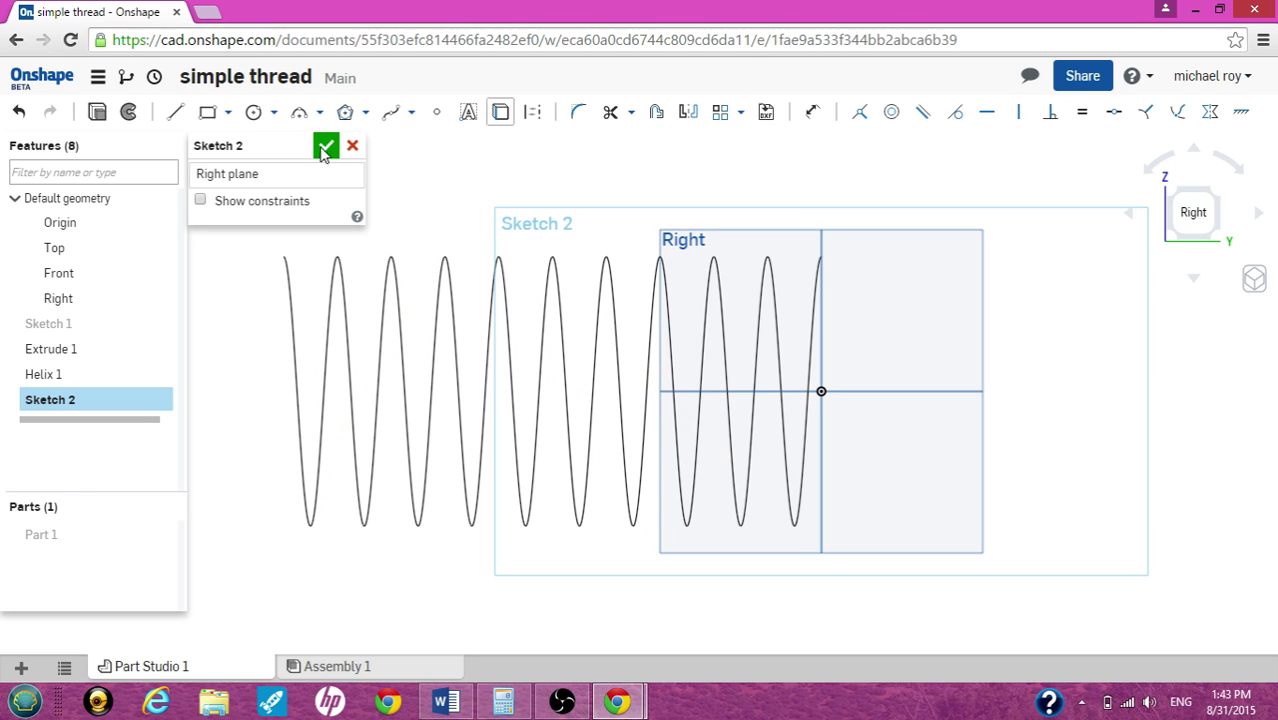
Draw a closed triangle of lines starting at the helix end.
left_click(175, 113)
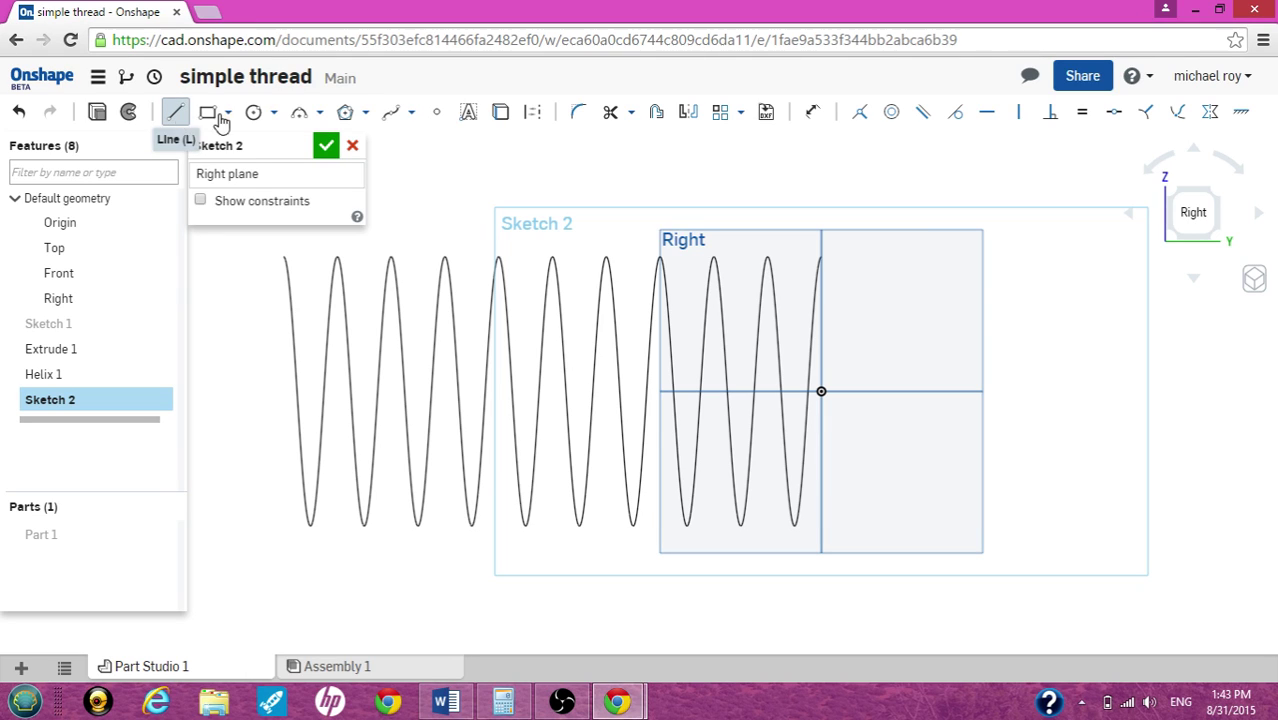
left_click(823, 258)
left_click(893, 258)
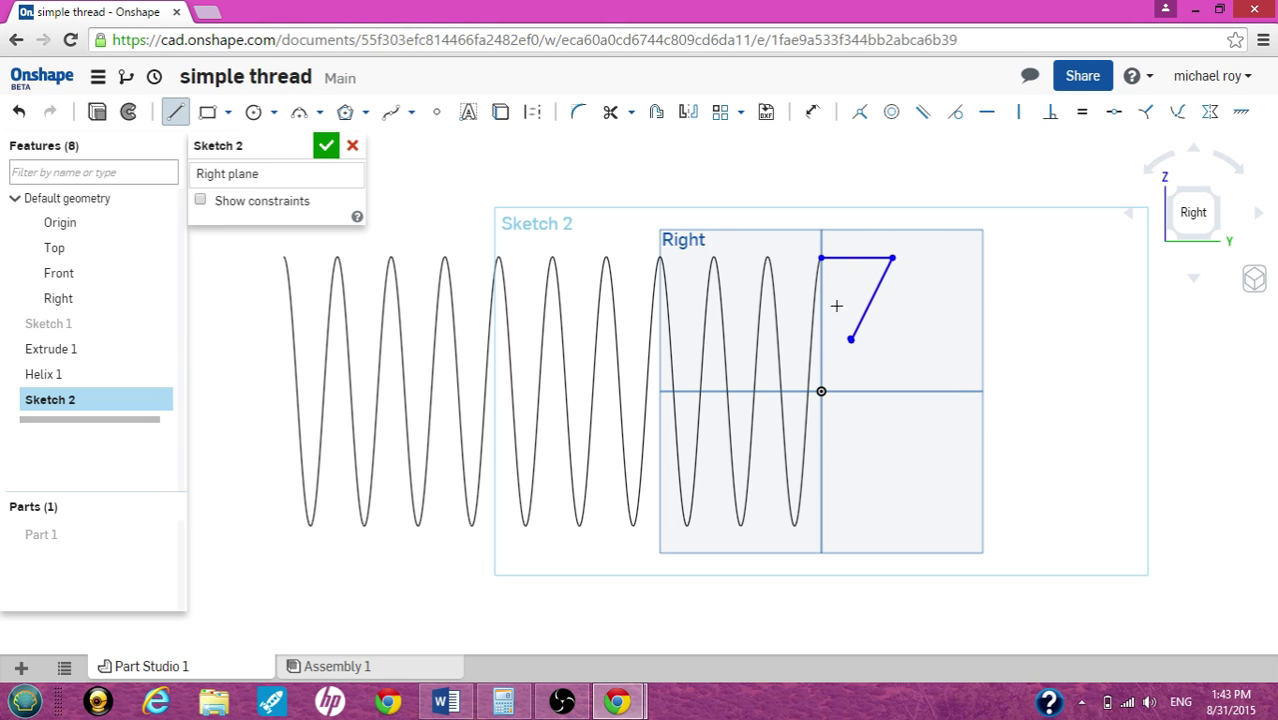
left_click(821, 258)
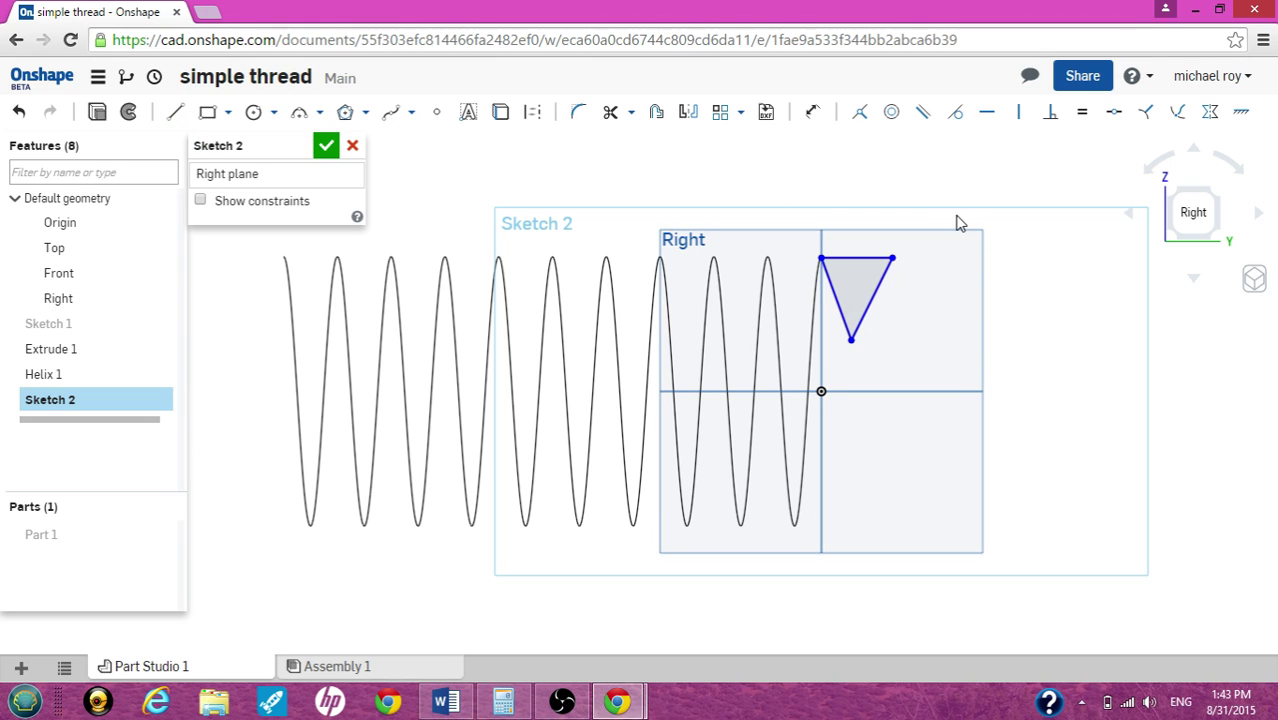
Make all three triangle edges equal in length.
left_click_drag(822, 236, 813, 362)
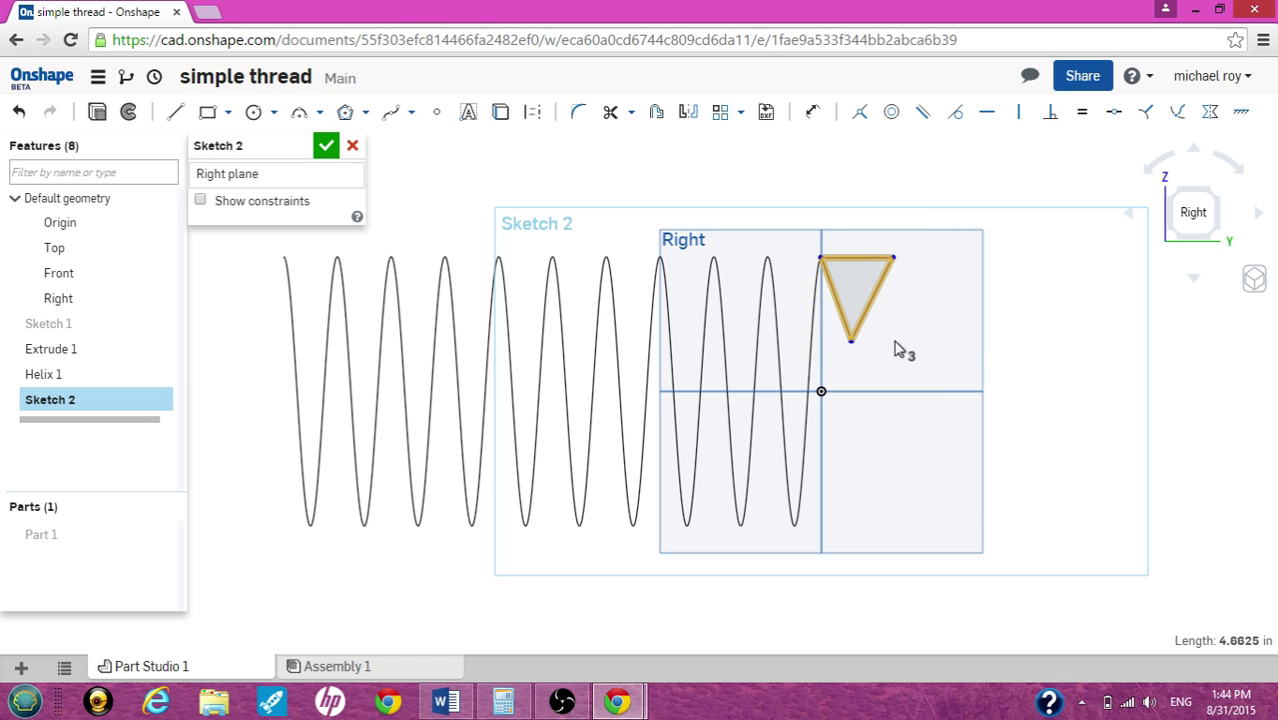
left_click(1082, 112)
left_click(856, 260)
left_click(836, 284)
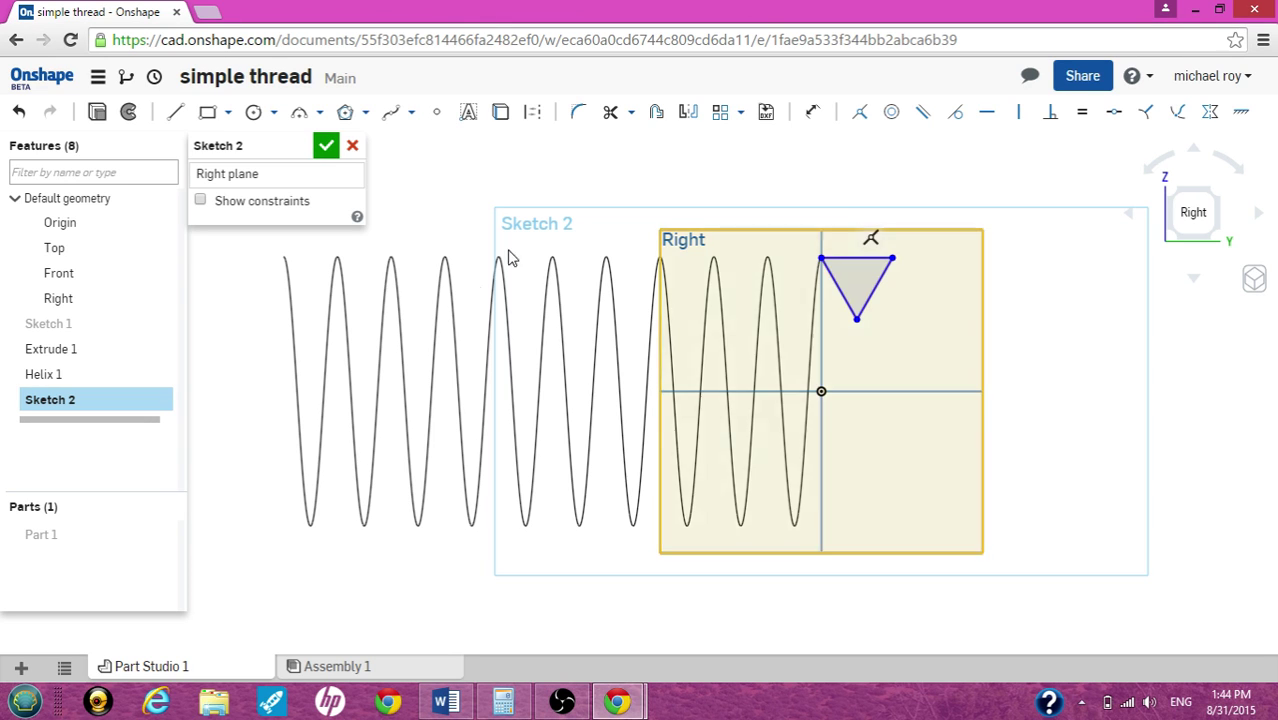
Constrain the triangle's starting corner to pierce the helix.
left_click(521, 316)
left_click(1063, 336)
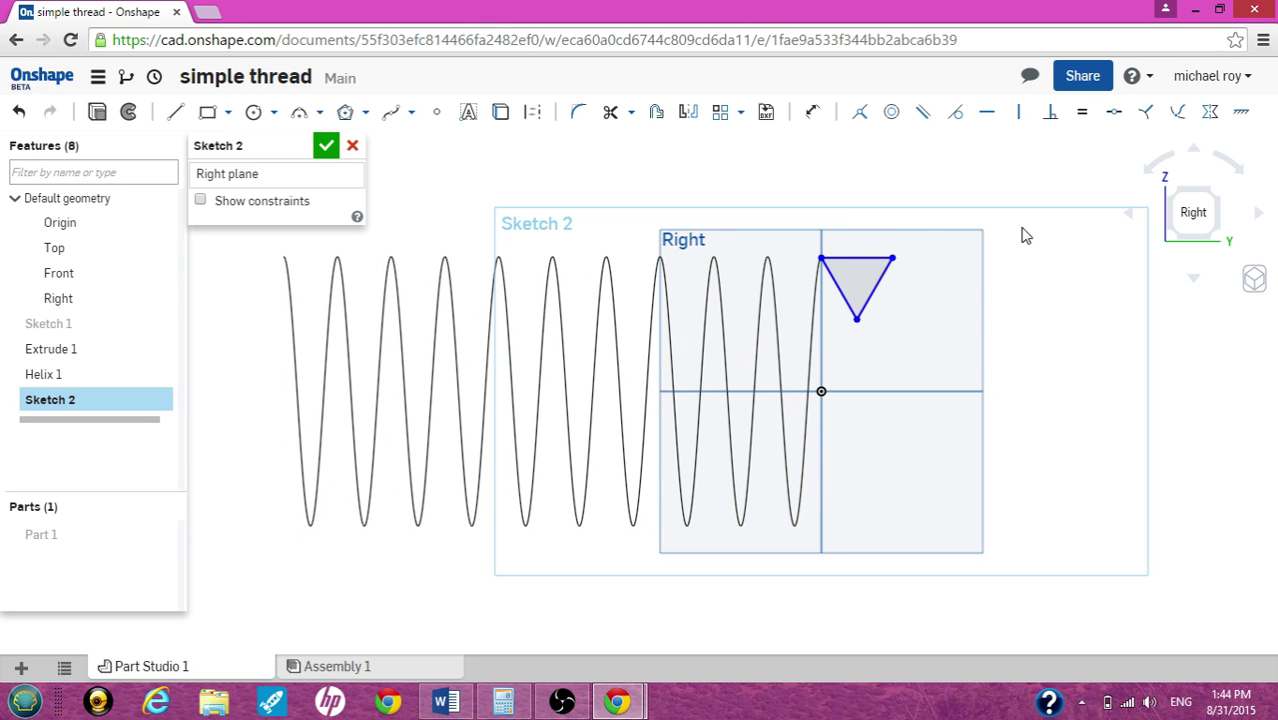
left_click(855, 260)
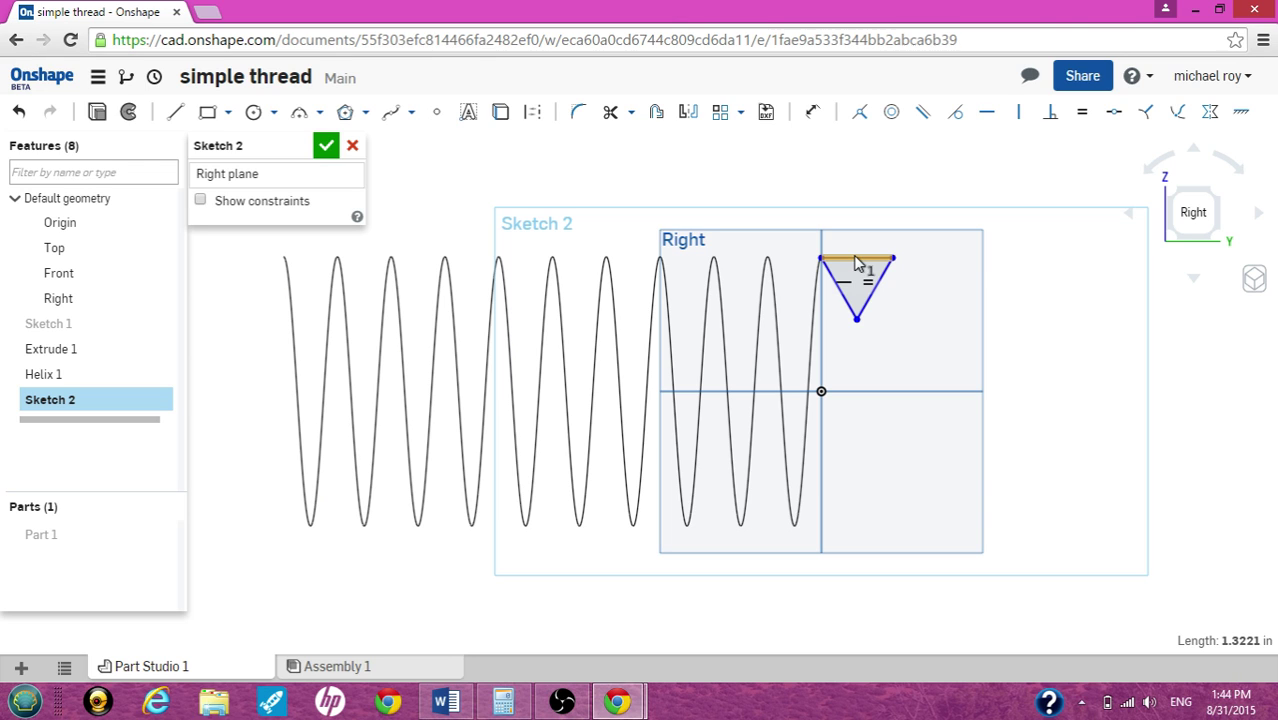
left_click(766, 285)
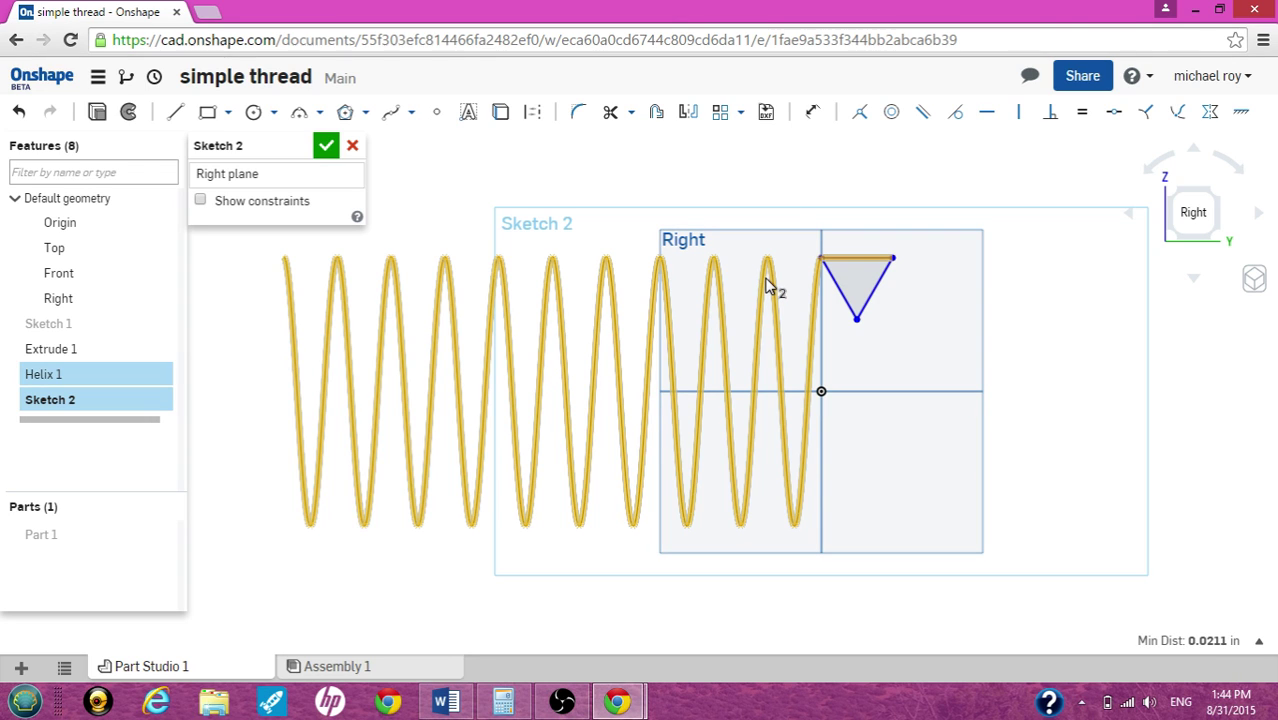
left_click(1181, 113)
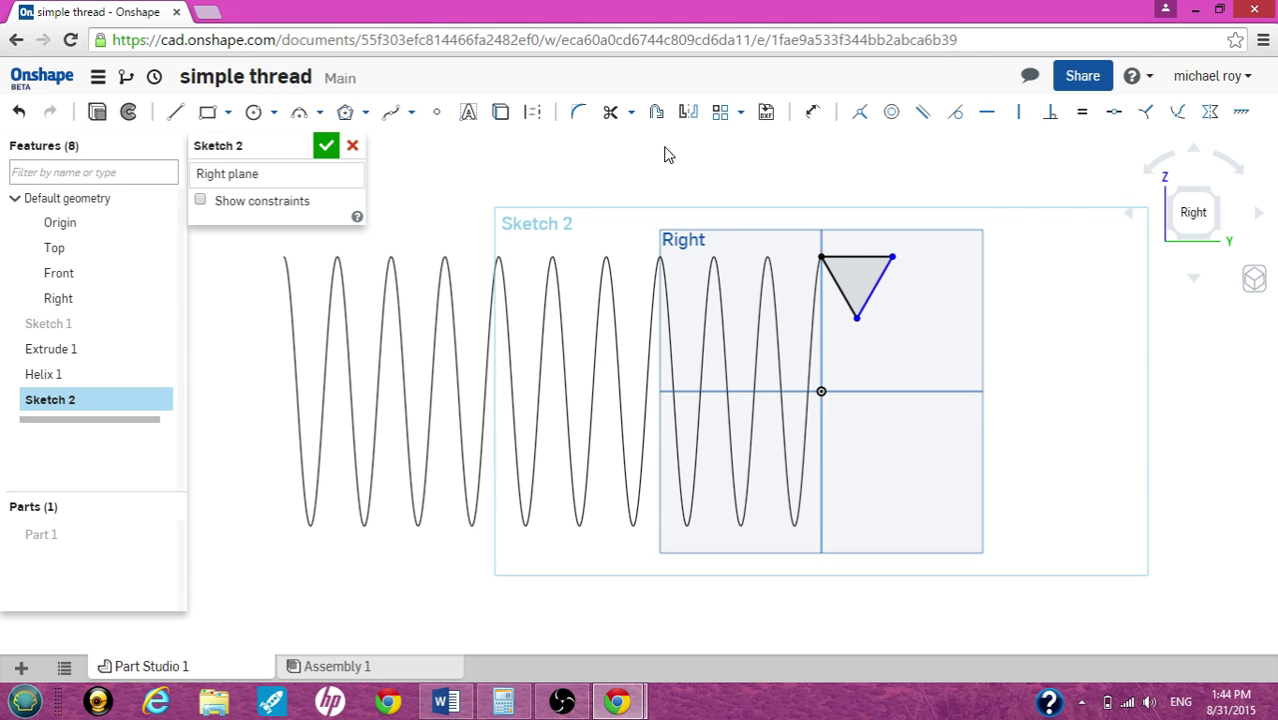
left_click(345, 331)
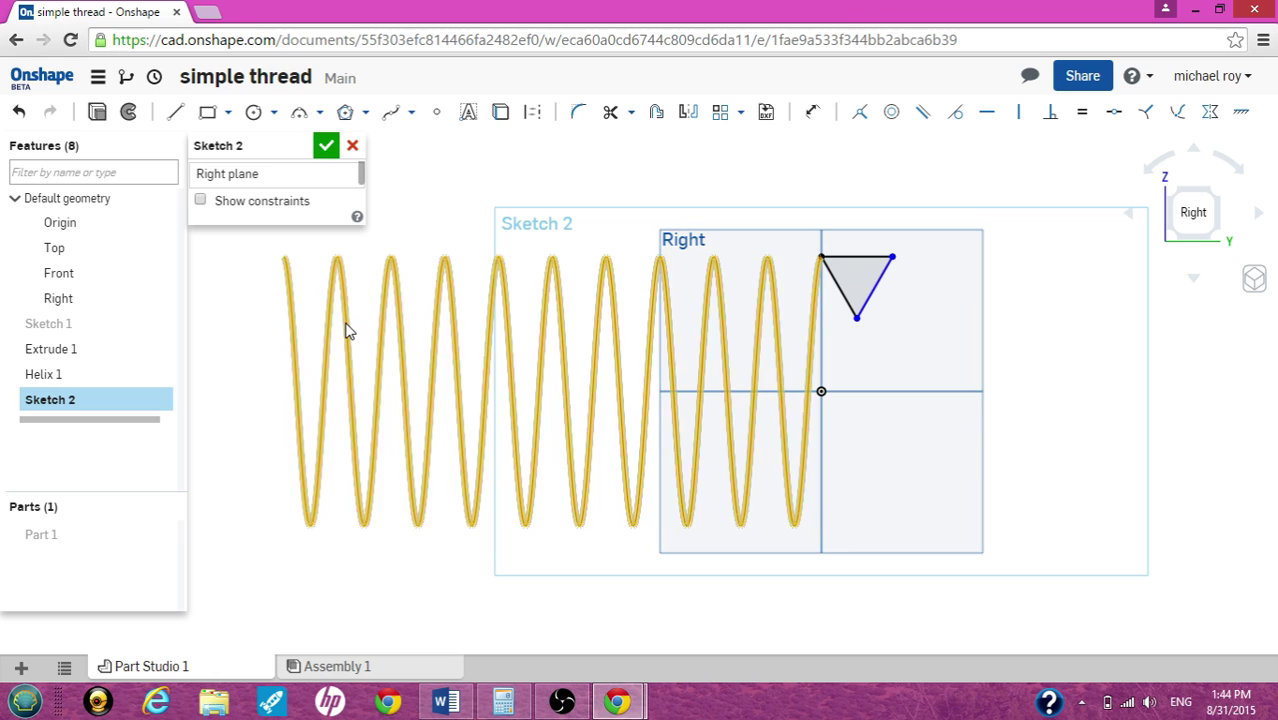
left_click(834, 300)
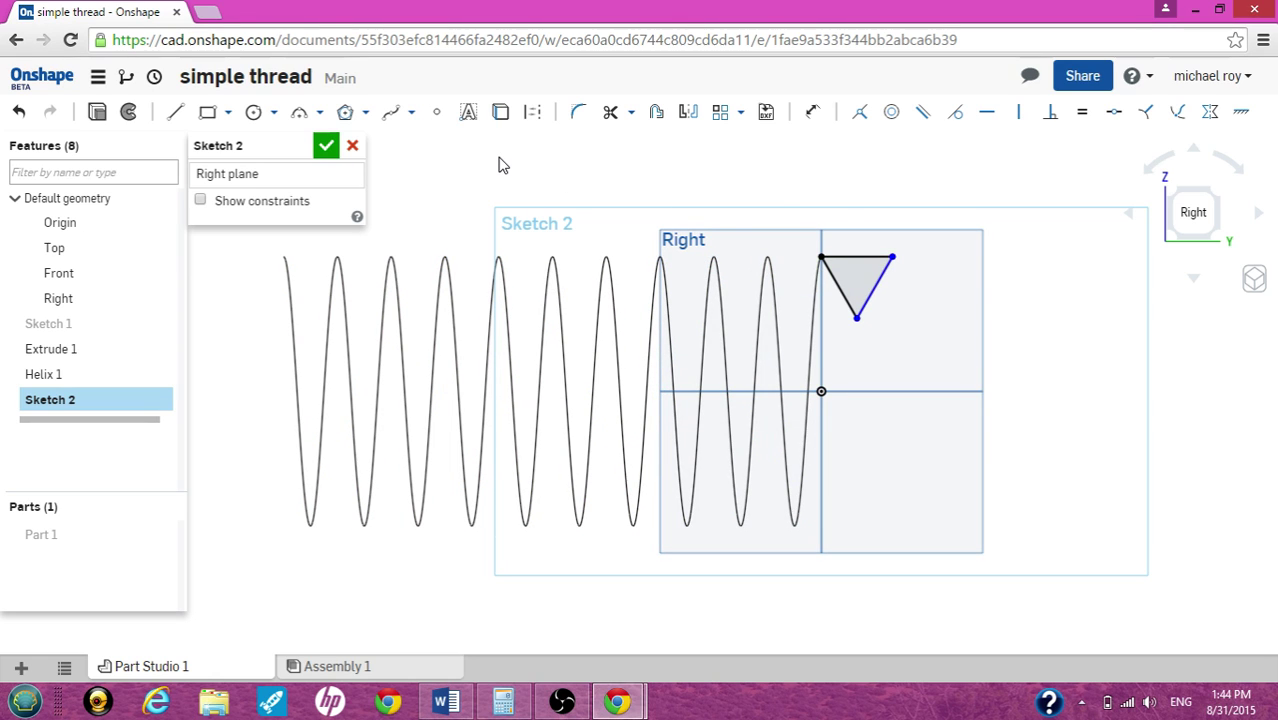
Accept Sketch 2 and set a Remove sweep of the triangle along Helix 1 with Merge with all.
left_click(326, 148)
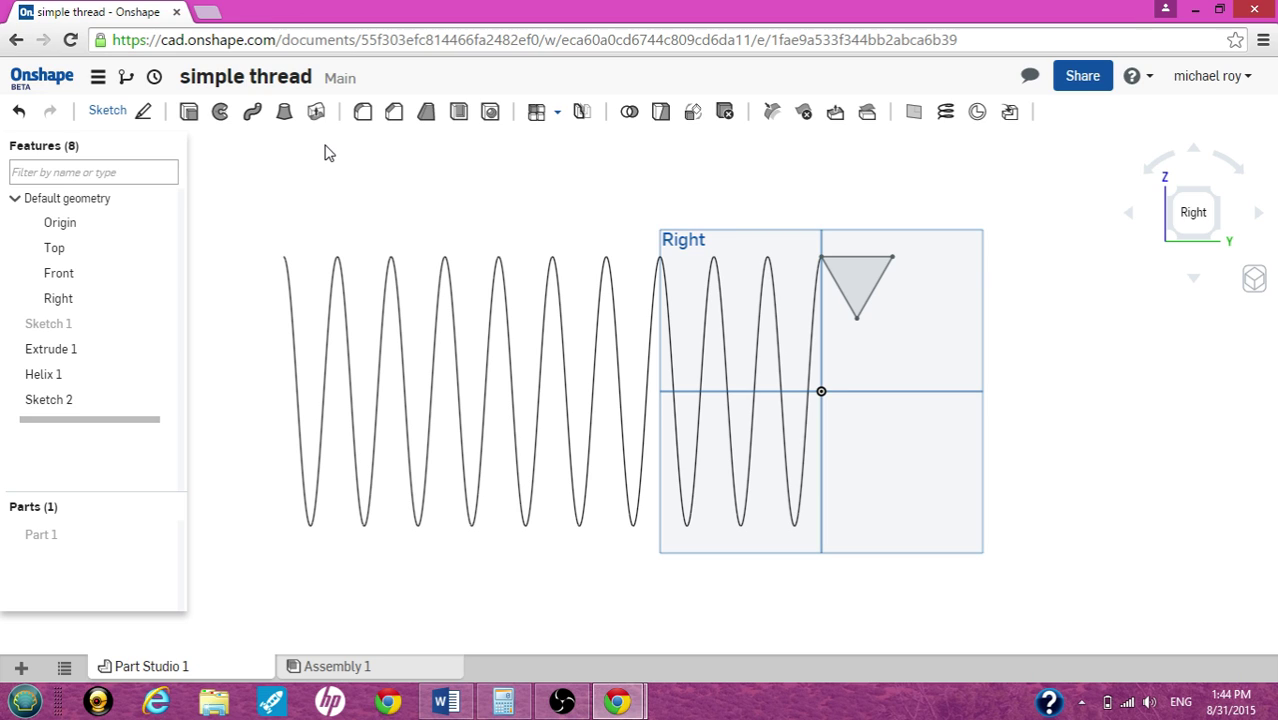
left_click(253, 113)
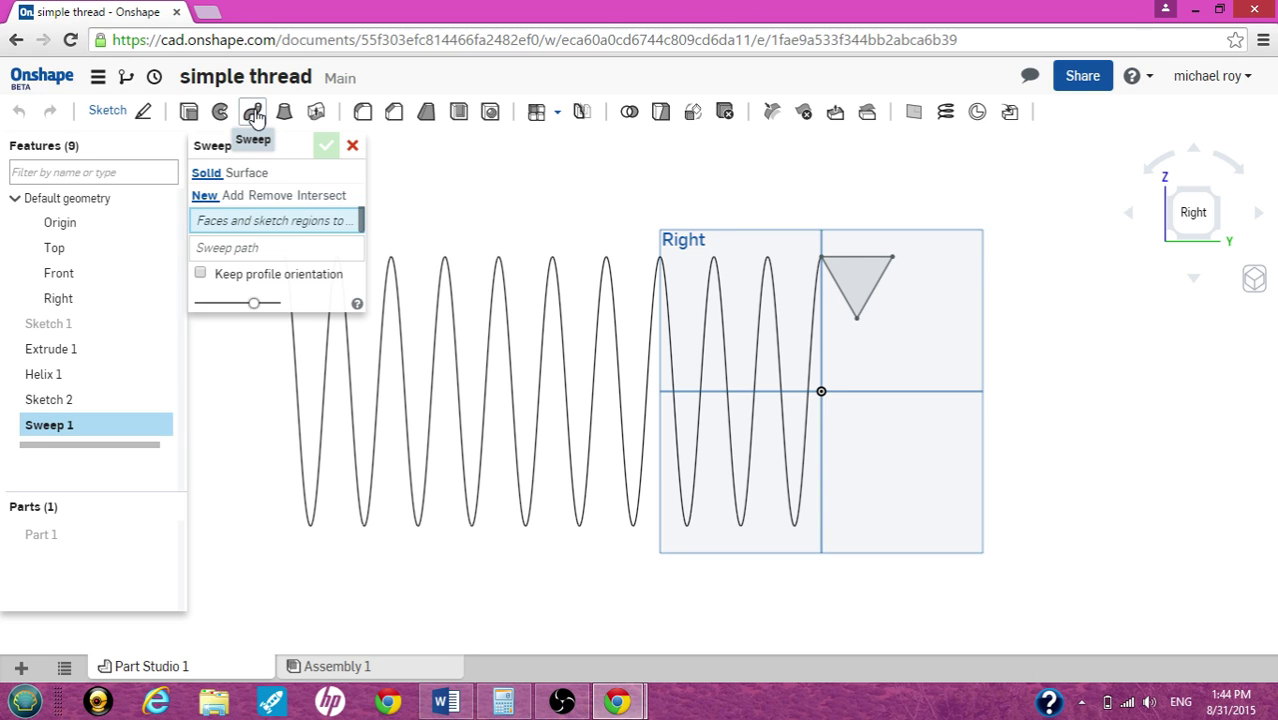
left_click(268, 197)
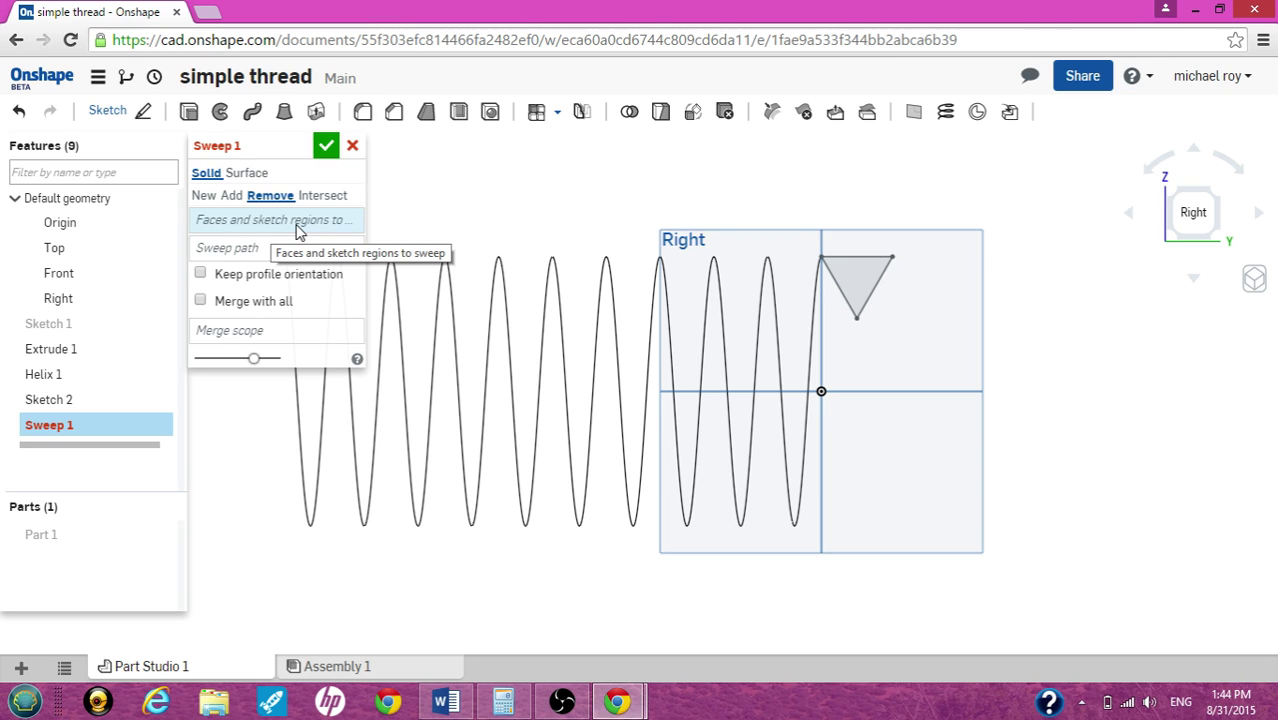
left_click(297, 229)
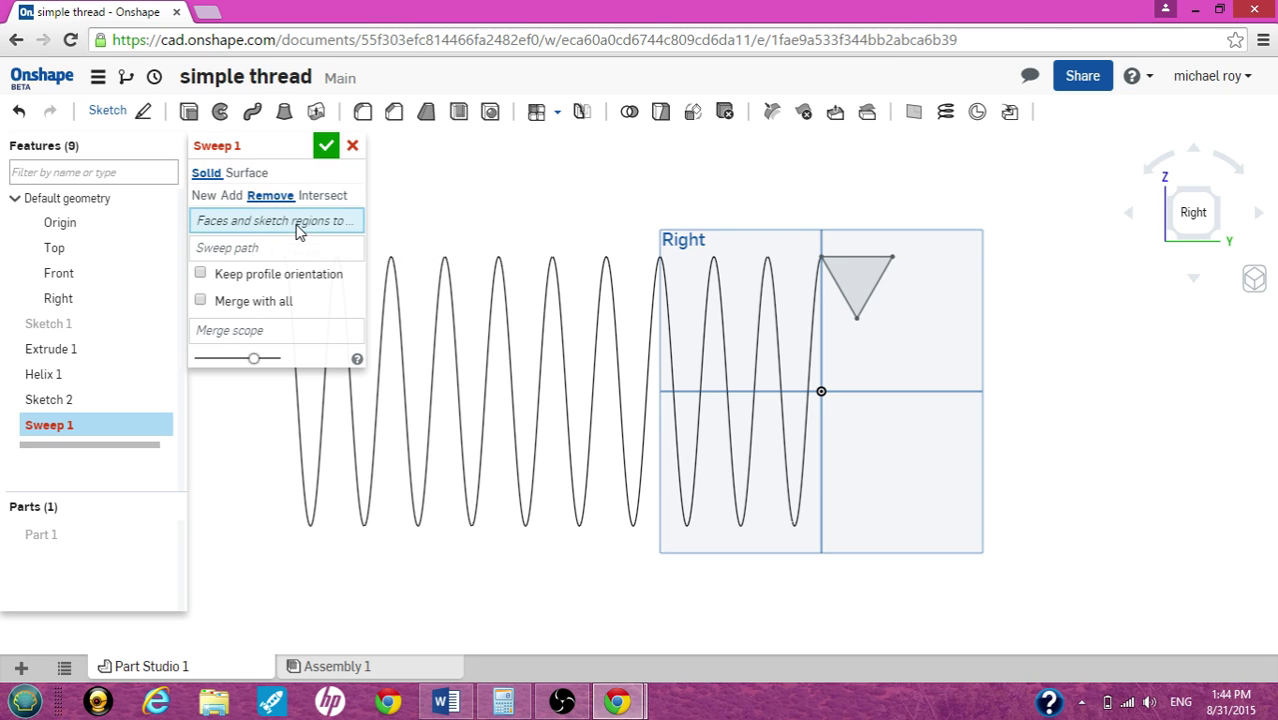
left_click(857, 288)
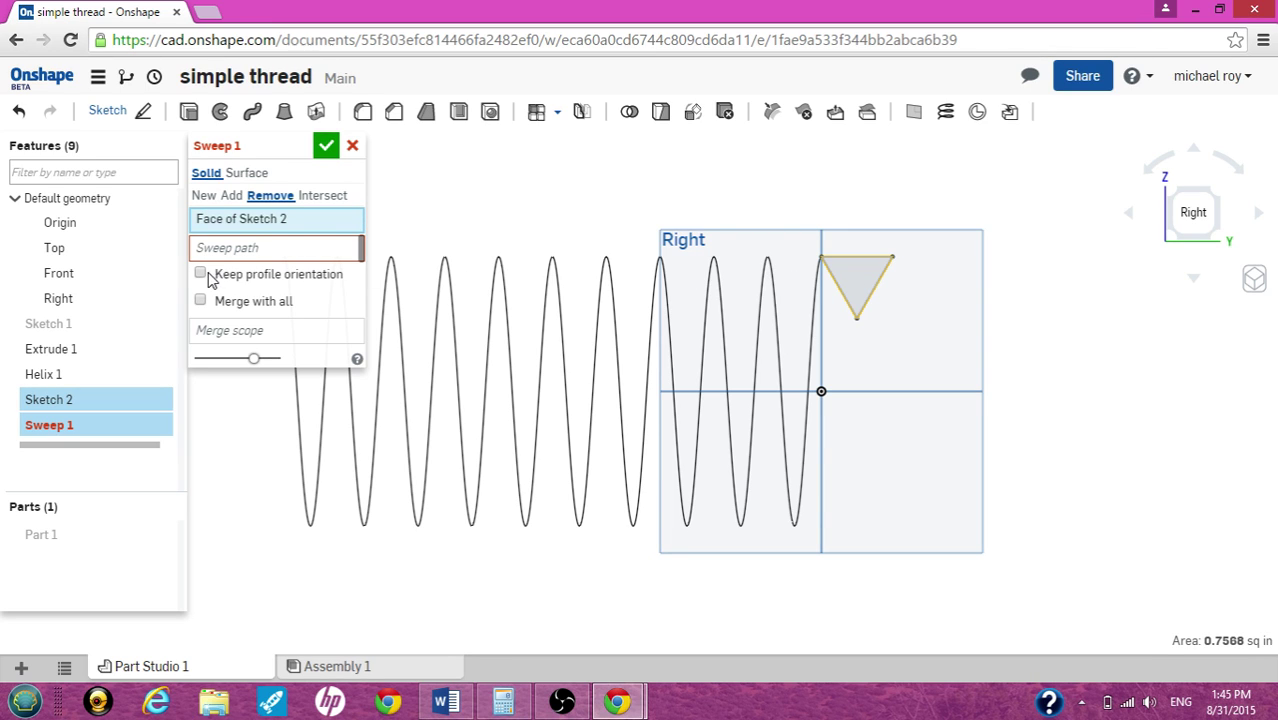
left_click(281, 250)
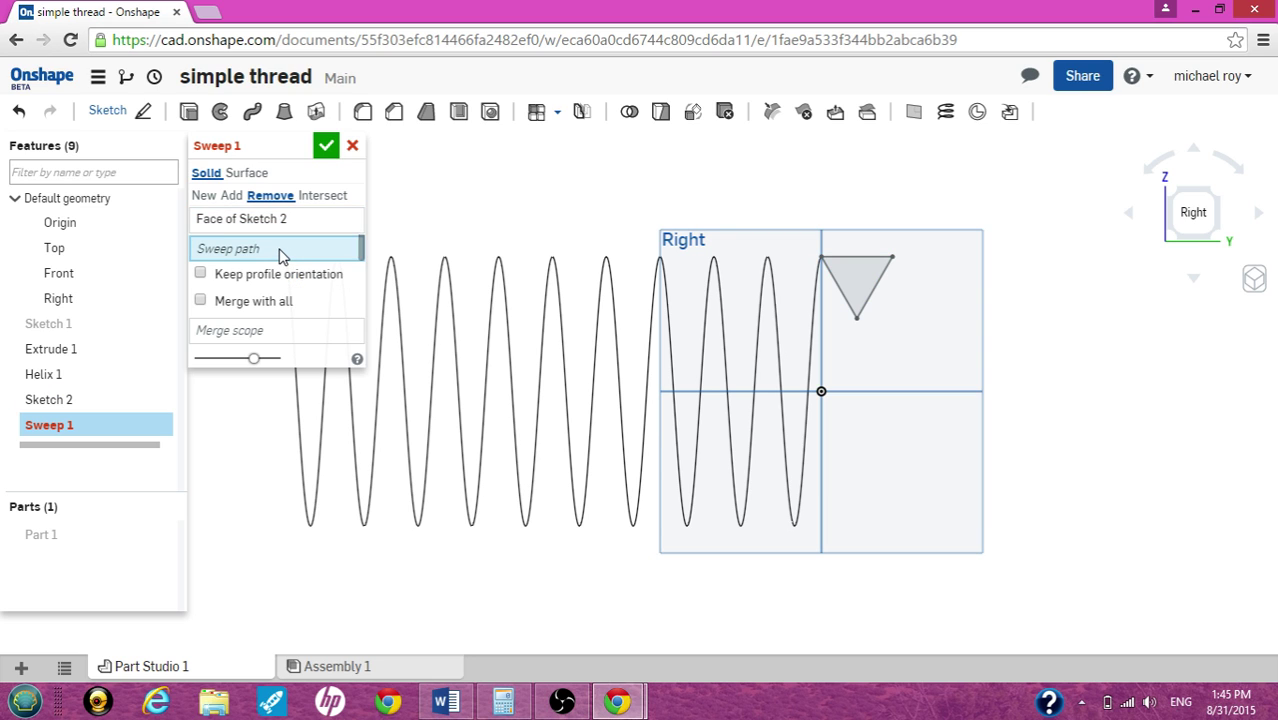
left_click(712, 268)
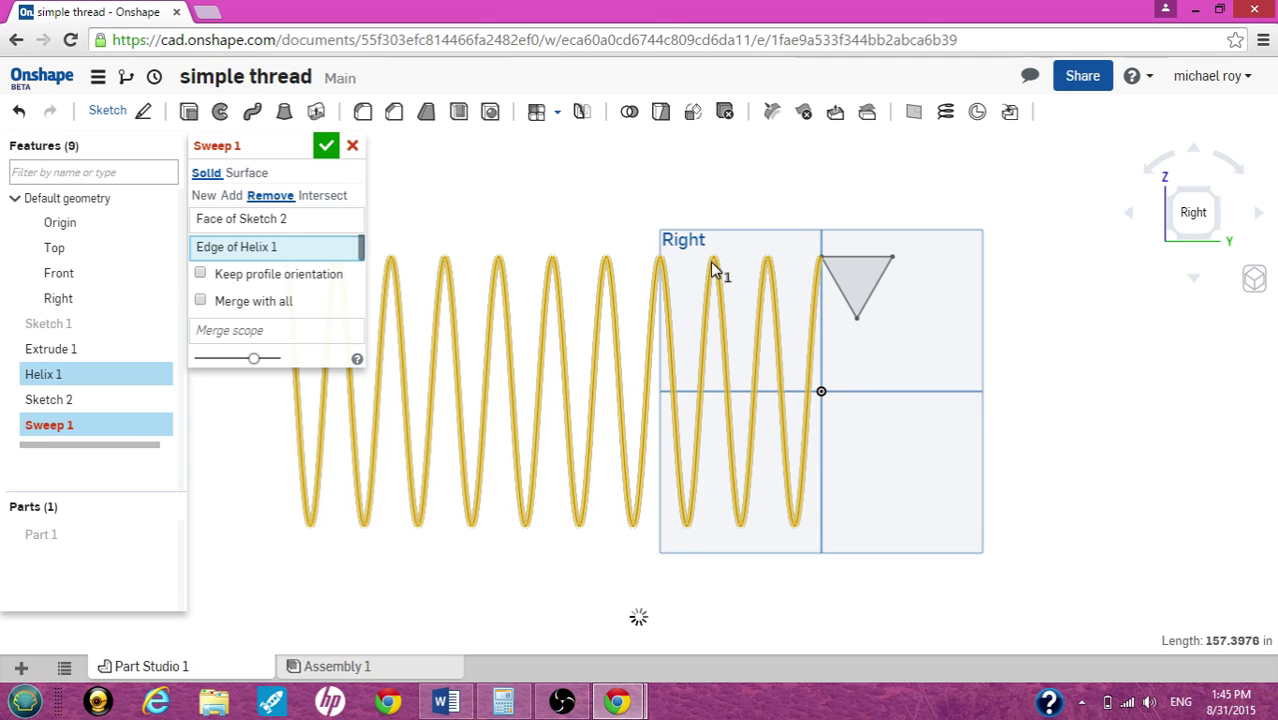
left_click(200, 303)
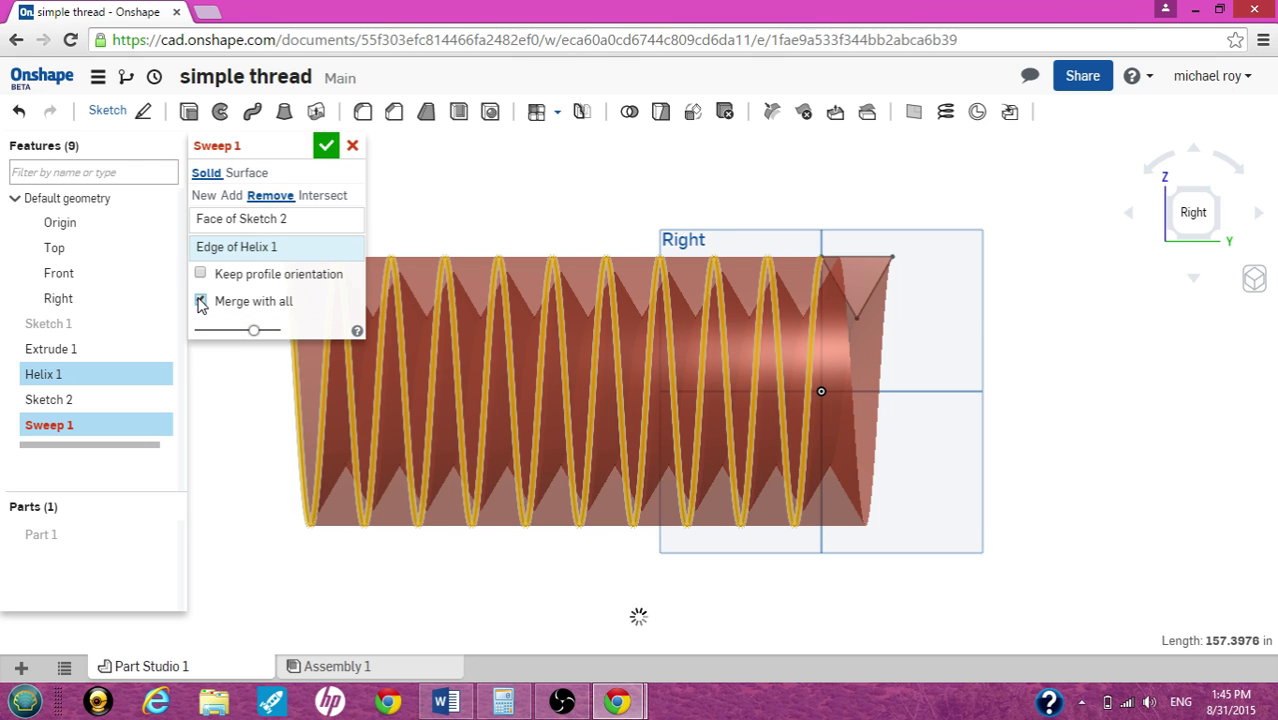
Commit Sweep 1, show threaded Part 1 at an angle, and hide Helix 1.
left_click(328, 147)
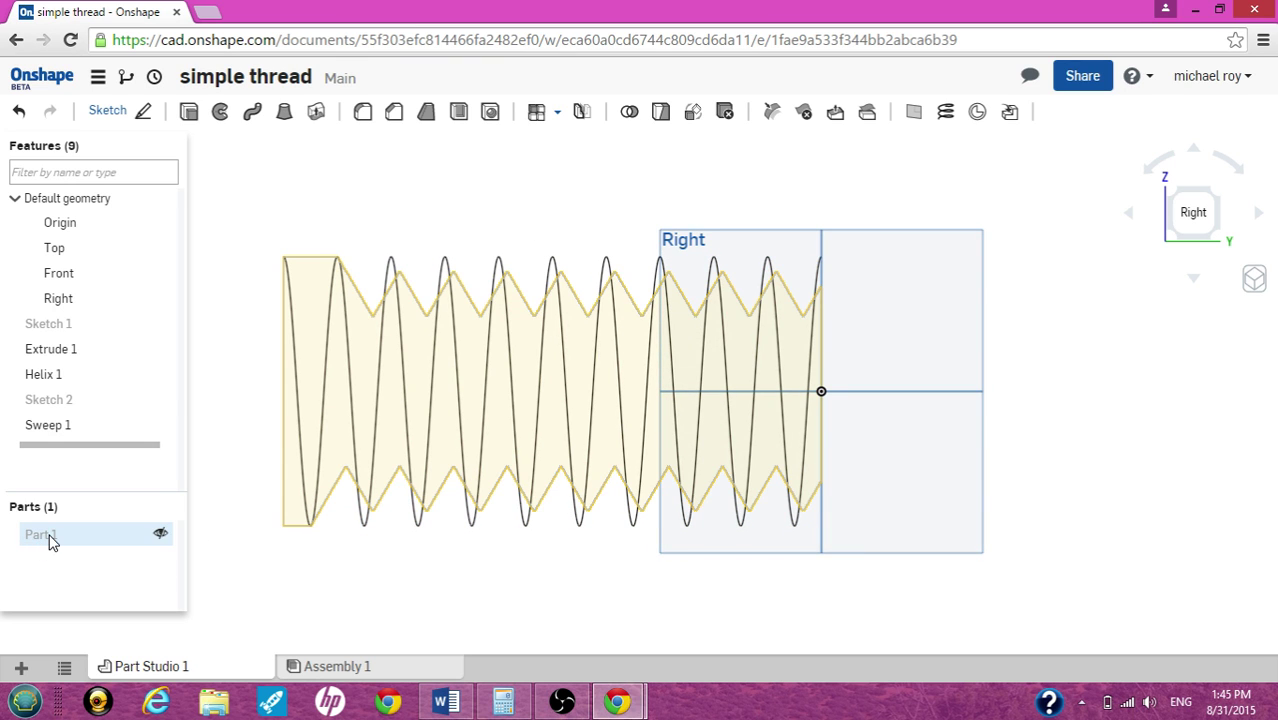
left_click(162, 537)
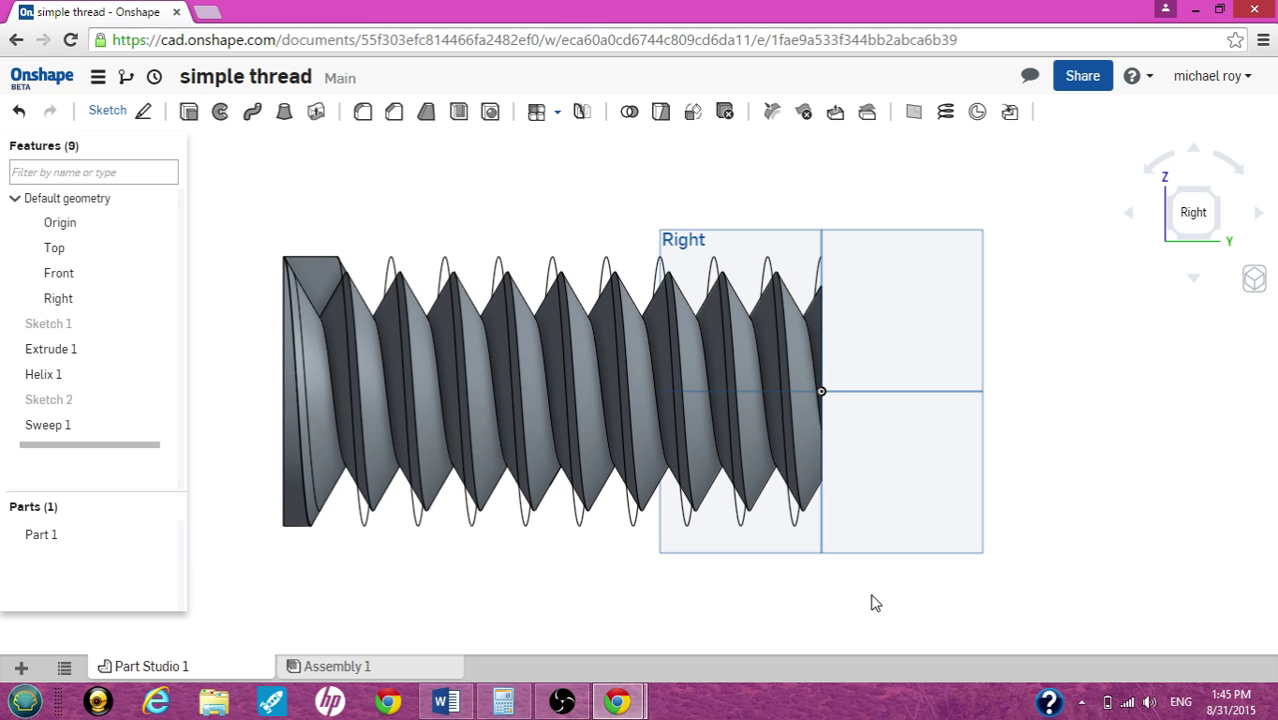
right_click_drag(845, 599, 882, 610)
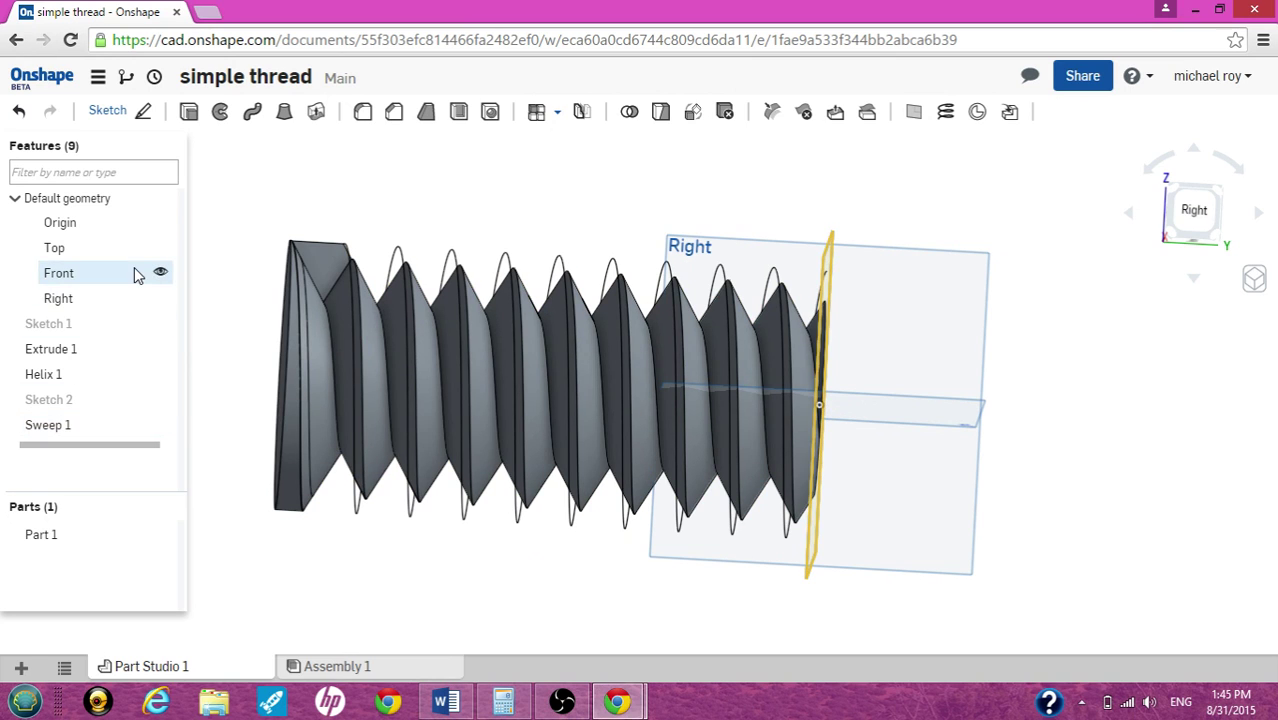
left_click(161, 373)
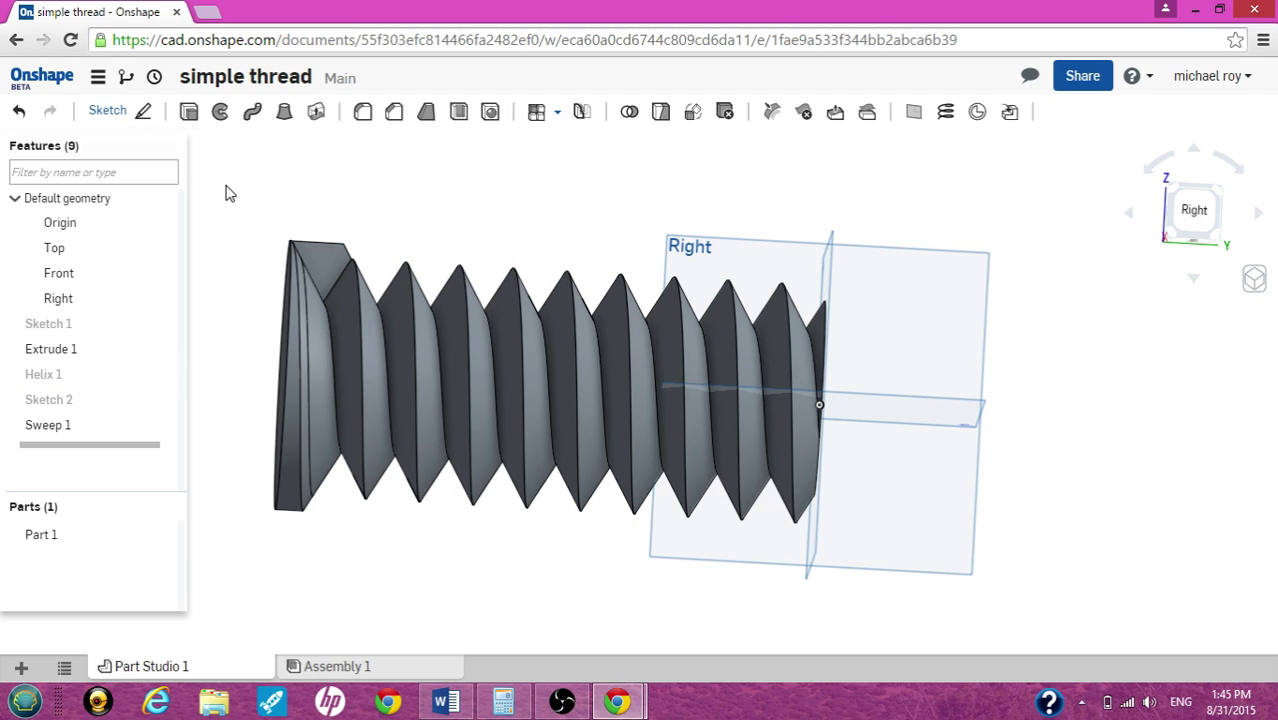